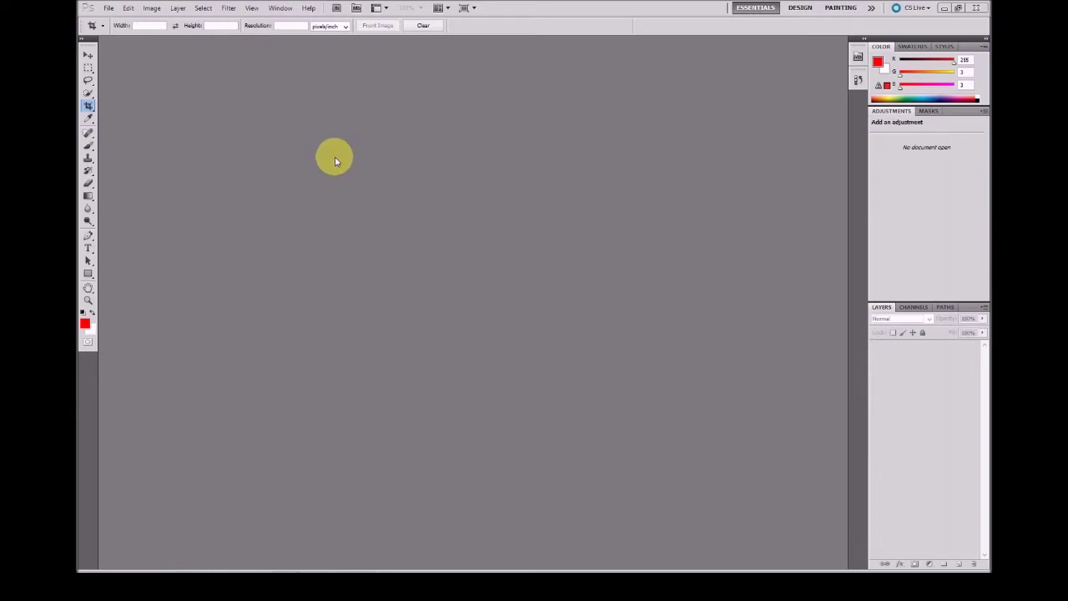
# Open the File > Open dialog on the Sample folder
pyautogui.click(108, 9)
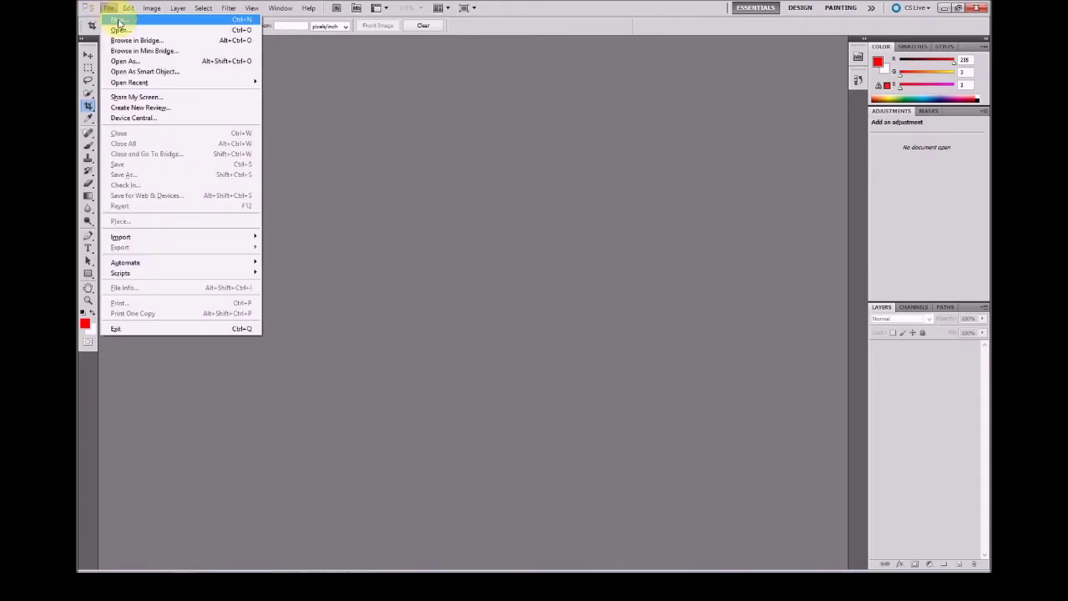
pyautogui.moveTo(131, 83)
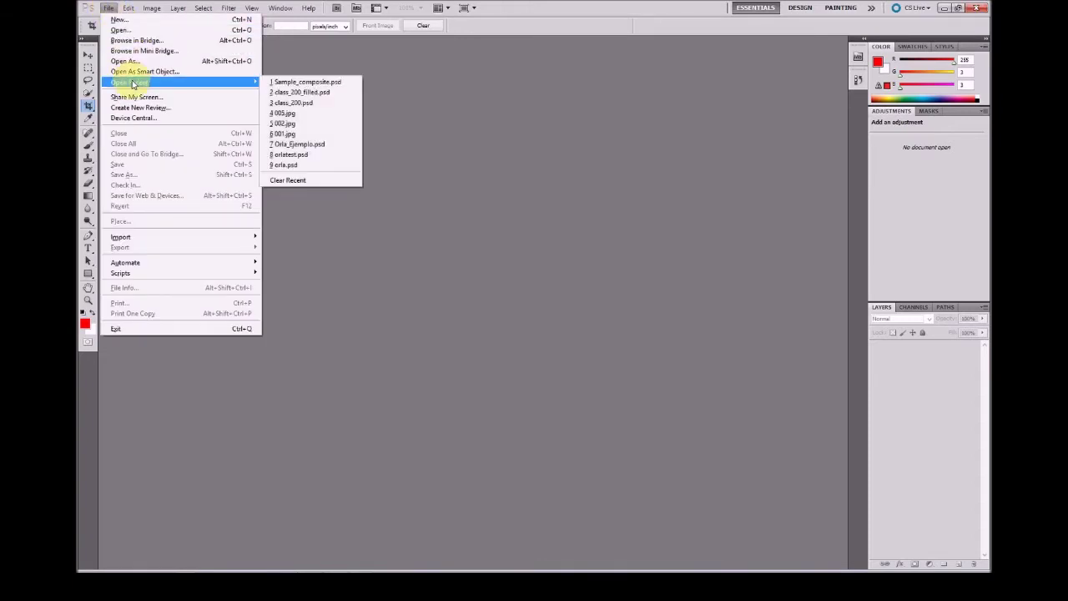
pyautogui.click(121, 30)
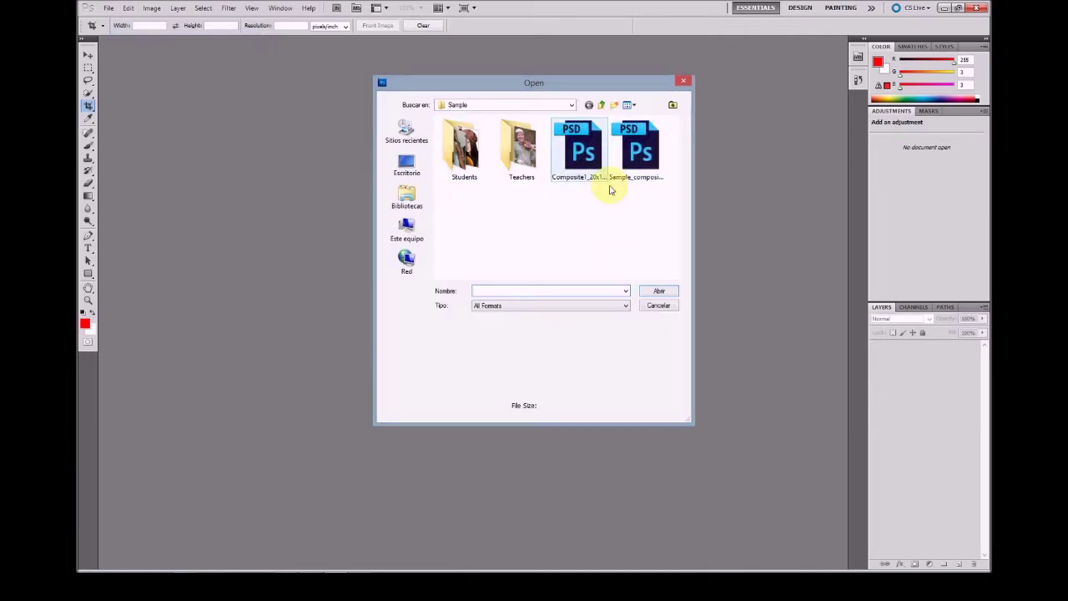
# Select Sample_composite.psd in the Sample folder and open it
pyautogui.click(647, 156)
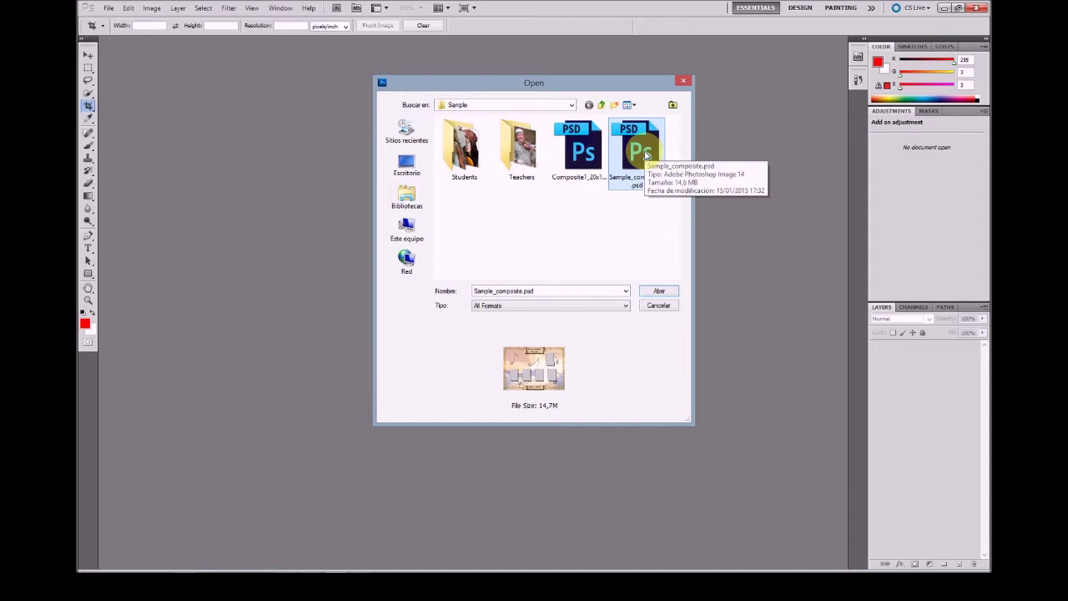
pyautogui.click(573, 106)
pyautogui.click(481, 216)
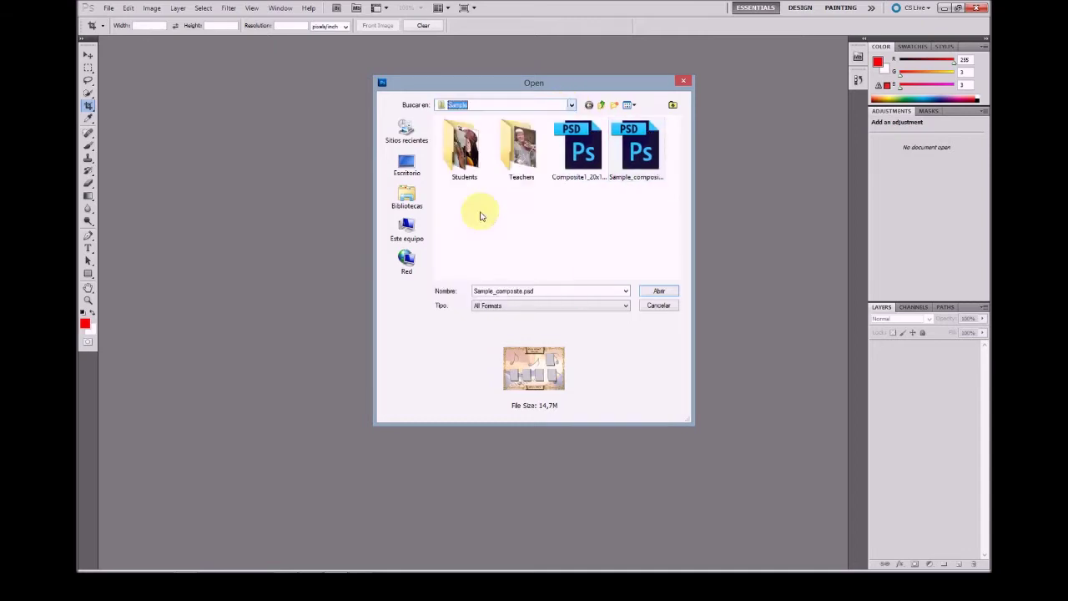
pyautogui.click(658, 291)
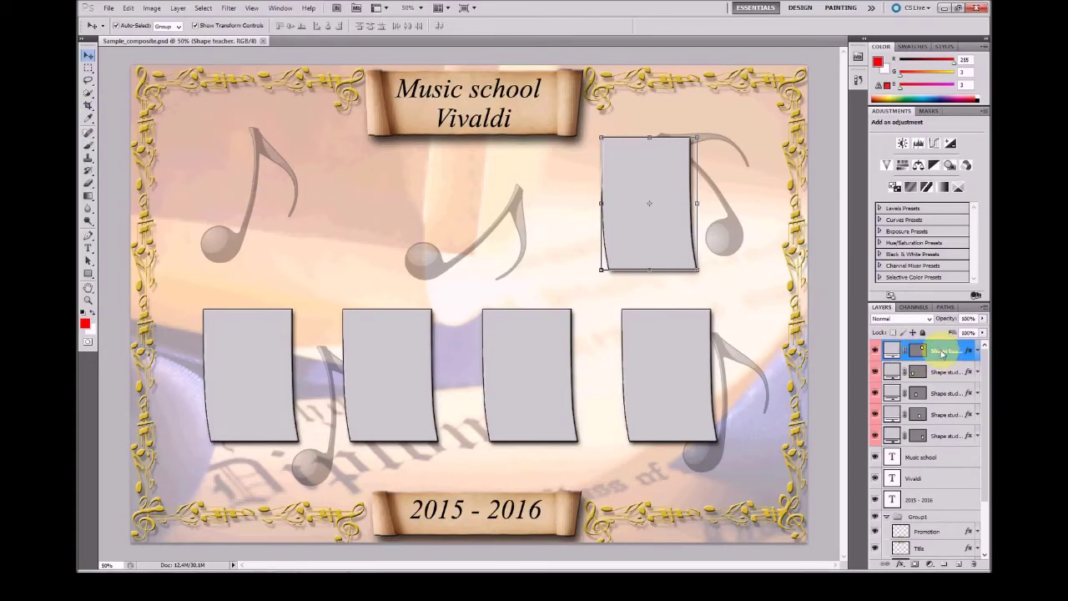
pyautogui.click(942, 372)
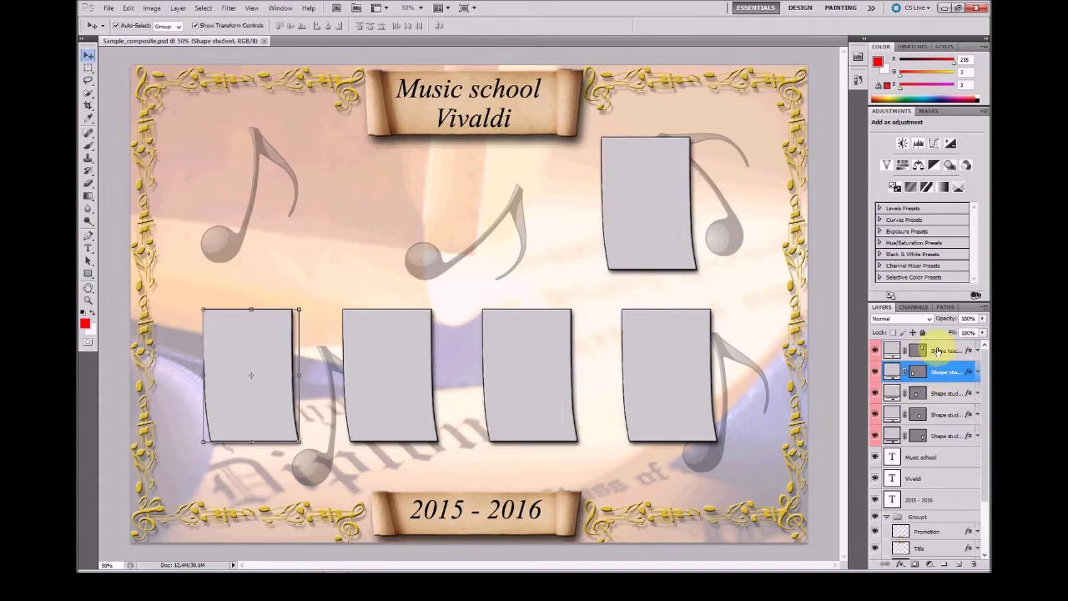
pyautogui.click(646, 203)
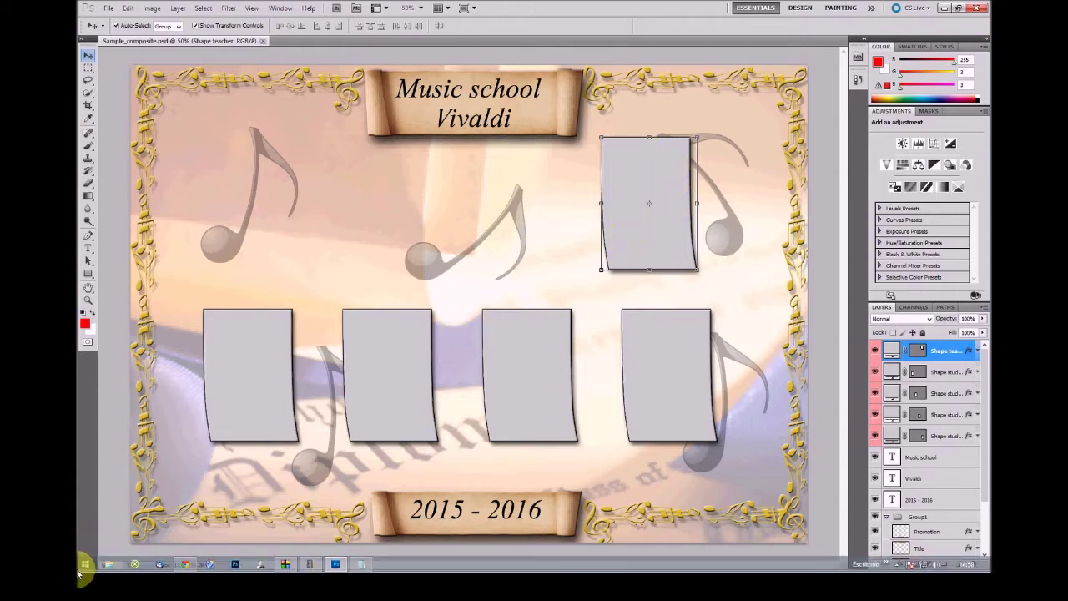
# Launch Auto Class Composite from the Windows Start menu
pyautogui.click(84, 568)
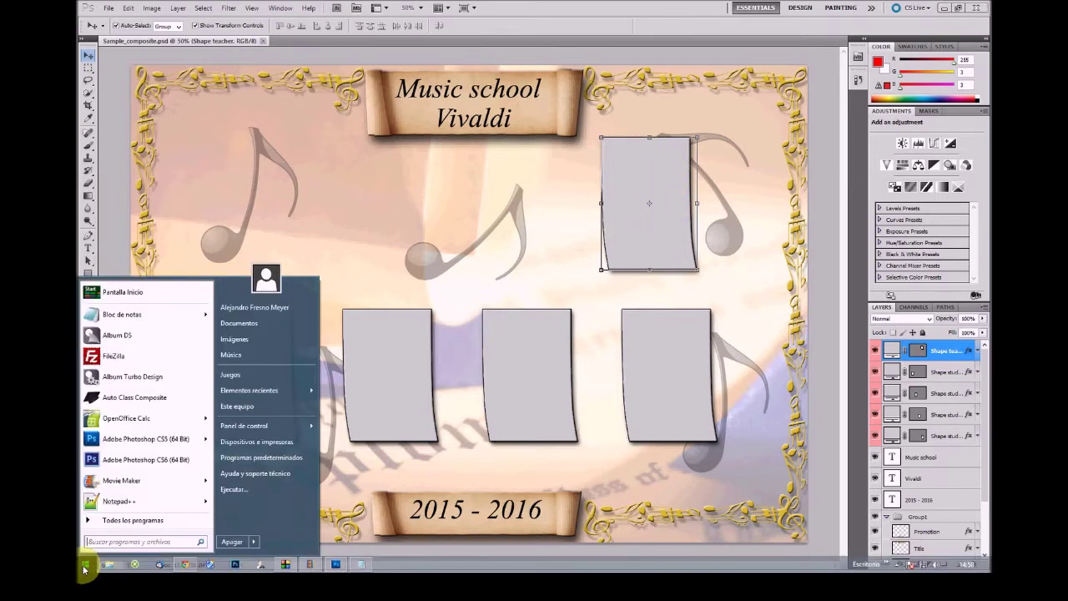
pyautogui.click(133, 401)
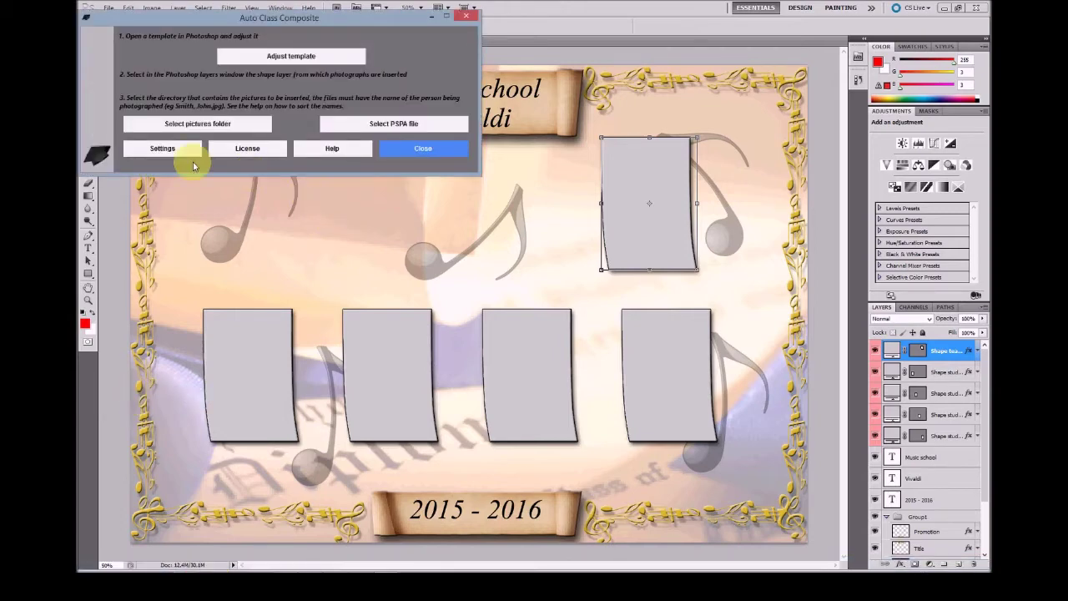
# Set Auto Class Composite's Photoshop version to Adobe Photoshop CS5 and close settings
pyautogui.click(171, 150)
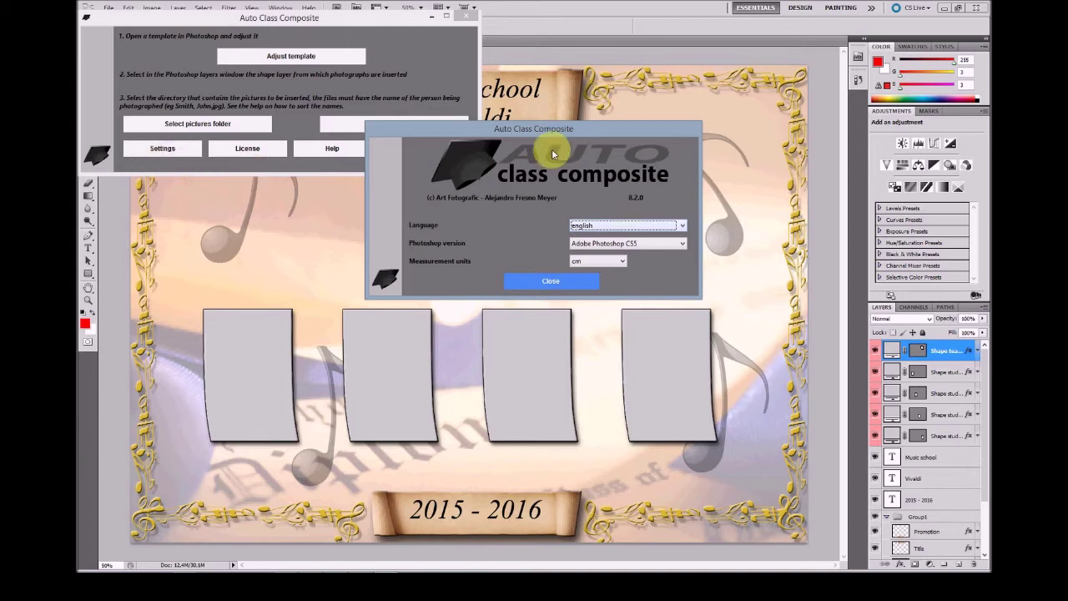
pyautogui.click(623, 244)
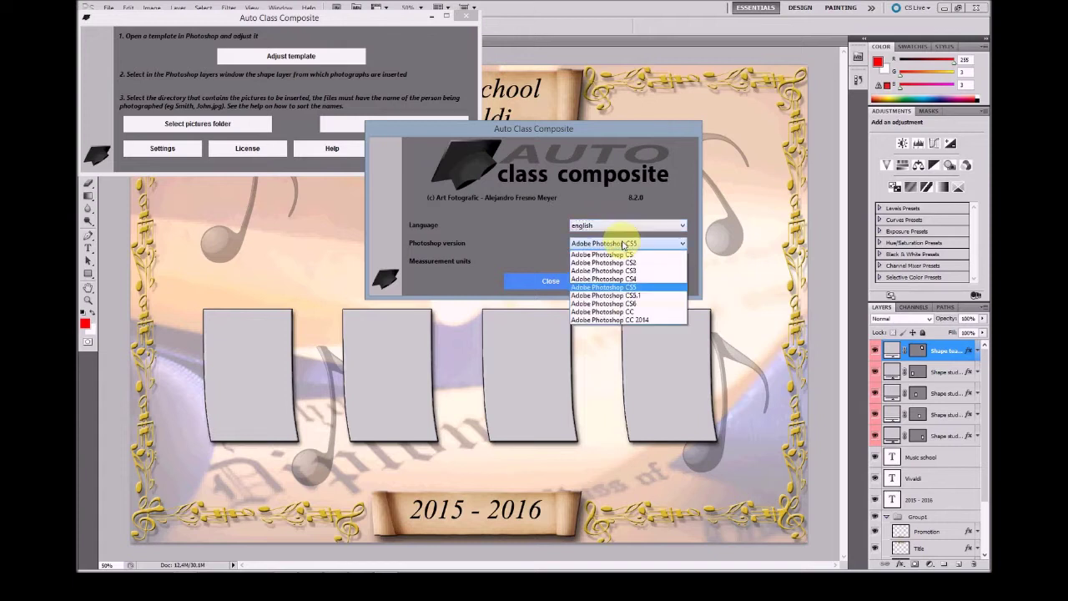
pyautogui.click(627, 288)
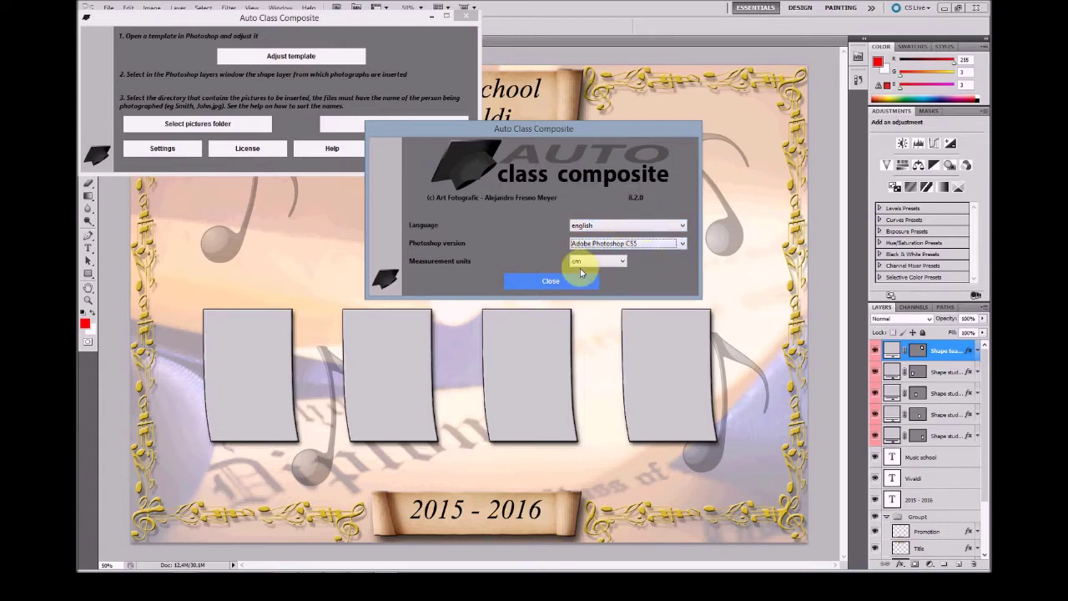
pyautogui.click(552, 280)
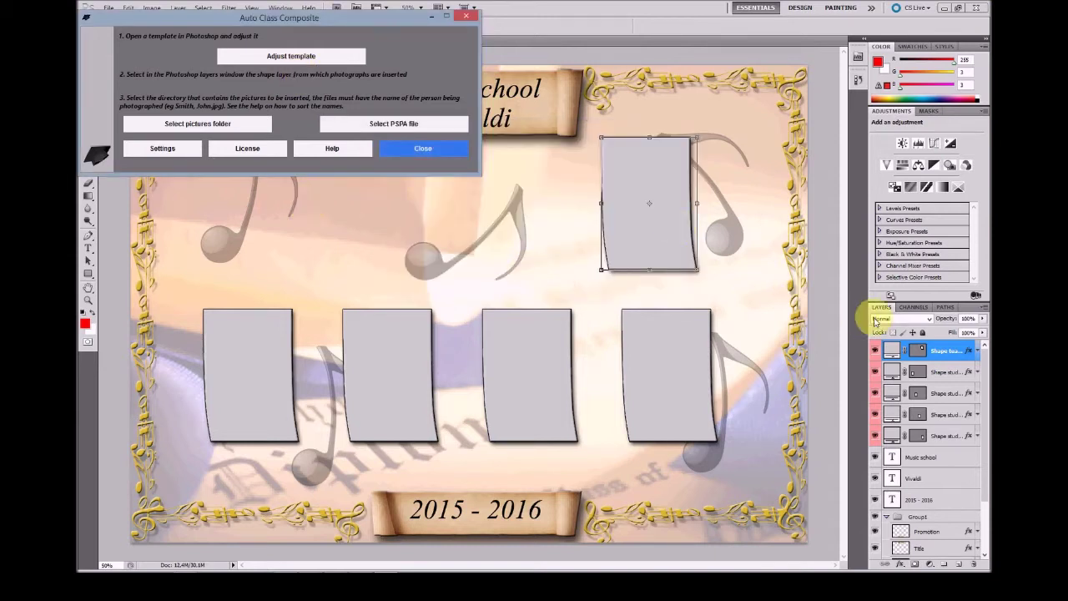
# Select the Shape teacher layer in Photoshop, then return to Auto Class Composite
pyautogui.click(938, 351)
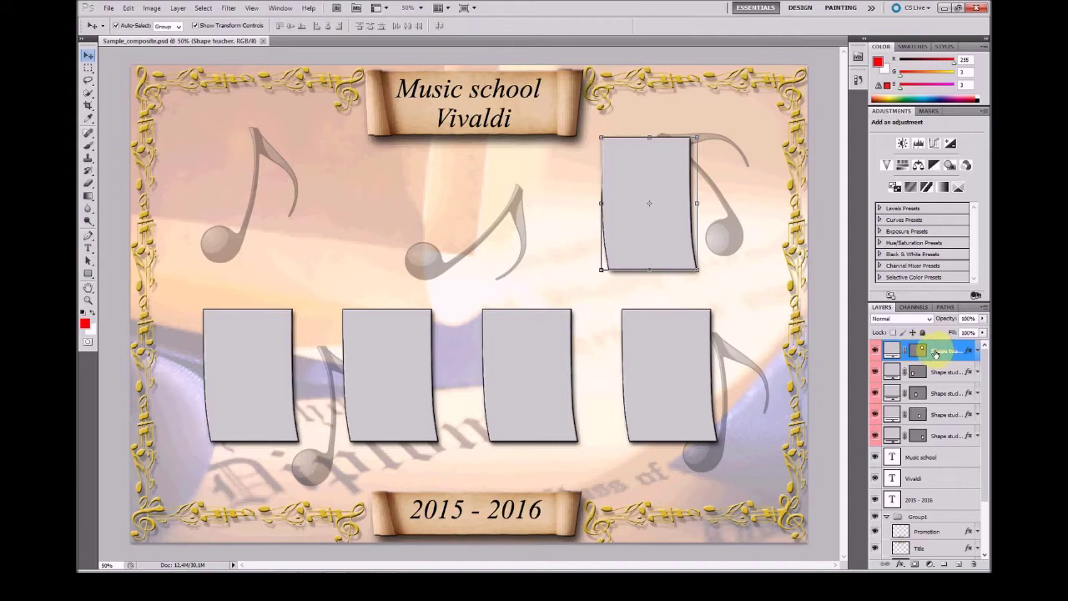
pyautogui.click(630, 155)
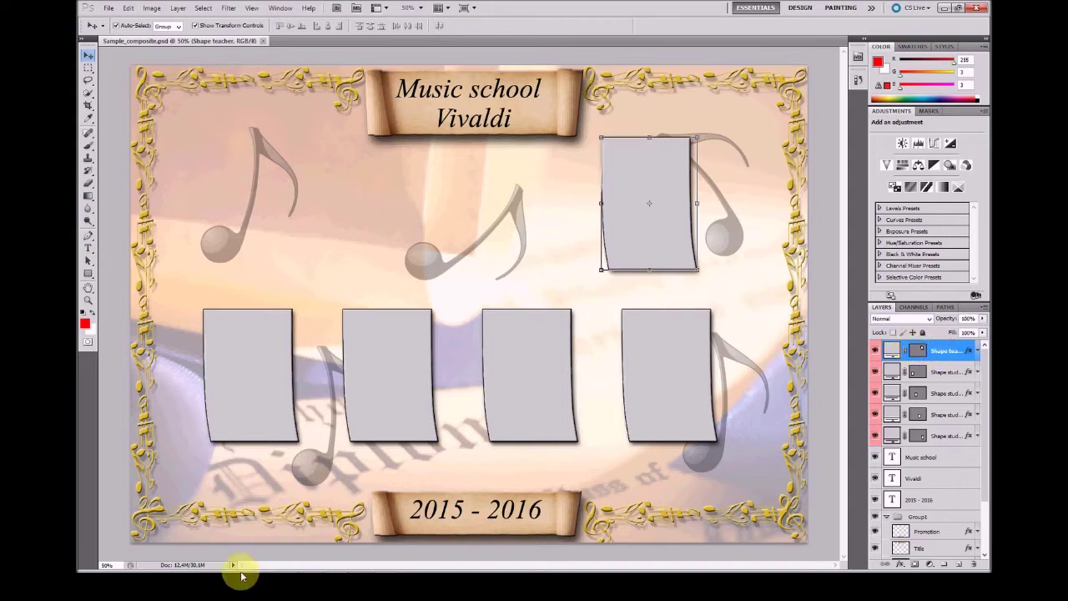
pyautogui.moveTo(402, 565)
pyautogui.click(388, 565)
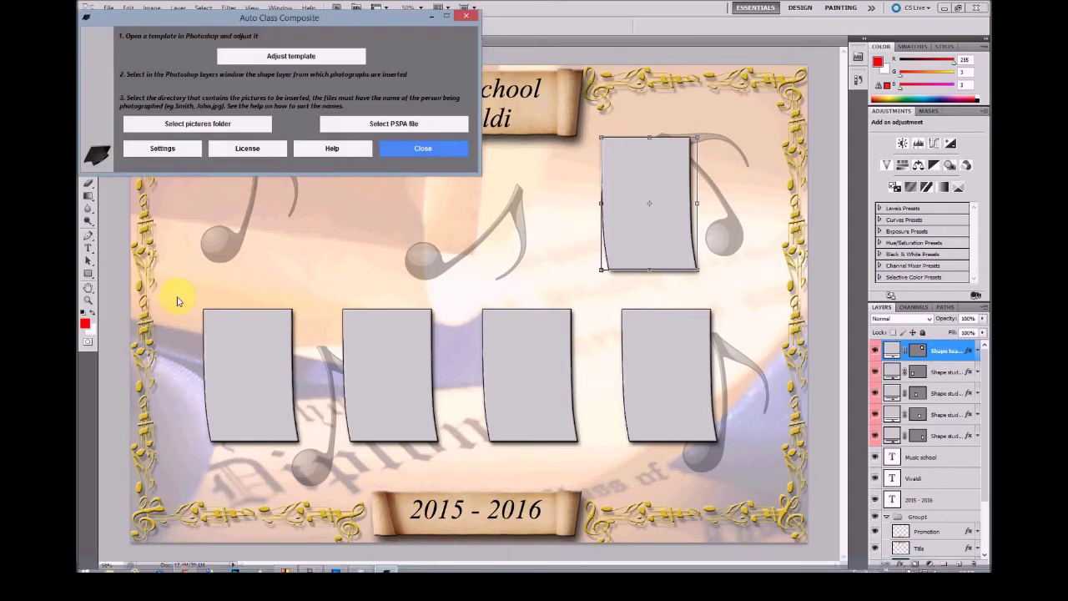
# Set the pictures folder to Documentos > Auto Class Composite > Sample > Teachers
pyautogui.click(193, 132)
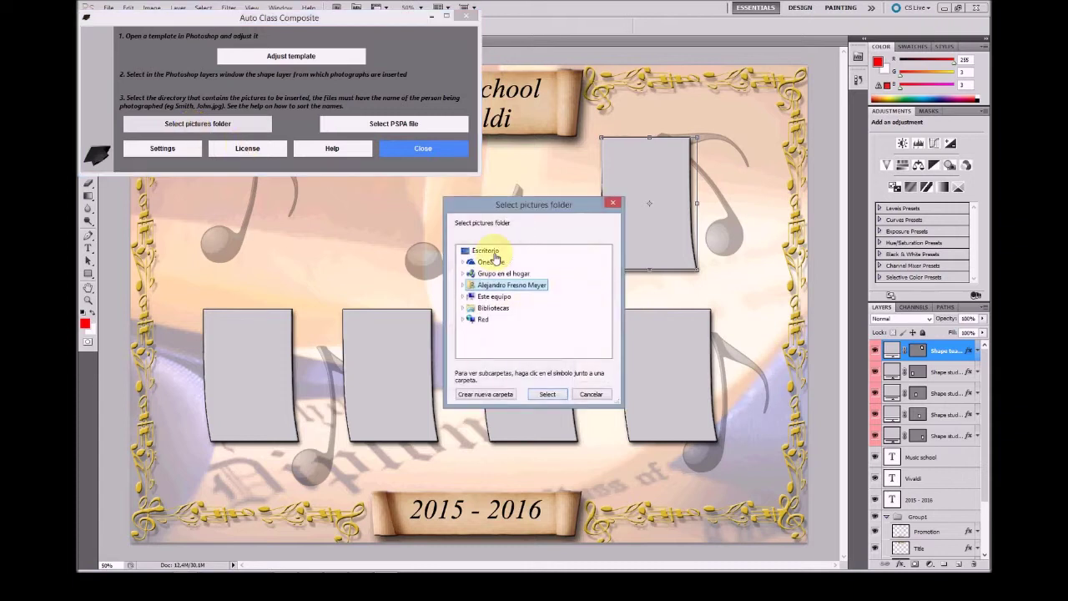
pyautogui.click(463, 288)
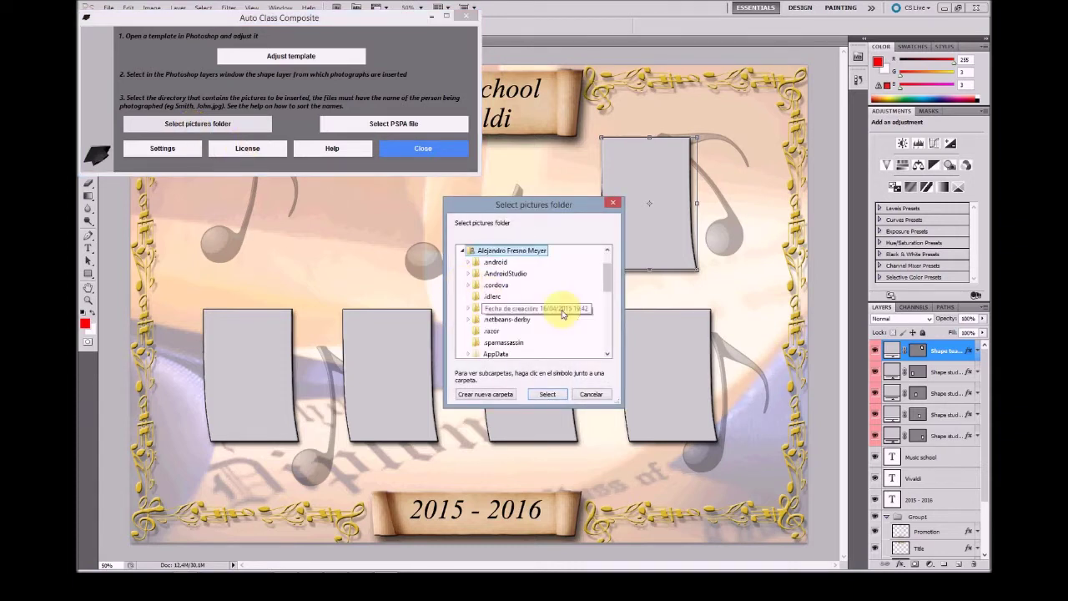
pyautogui.moveTo(607, 268); pyautogui.dragTo(548, 310)
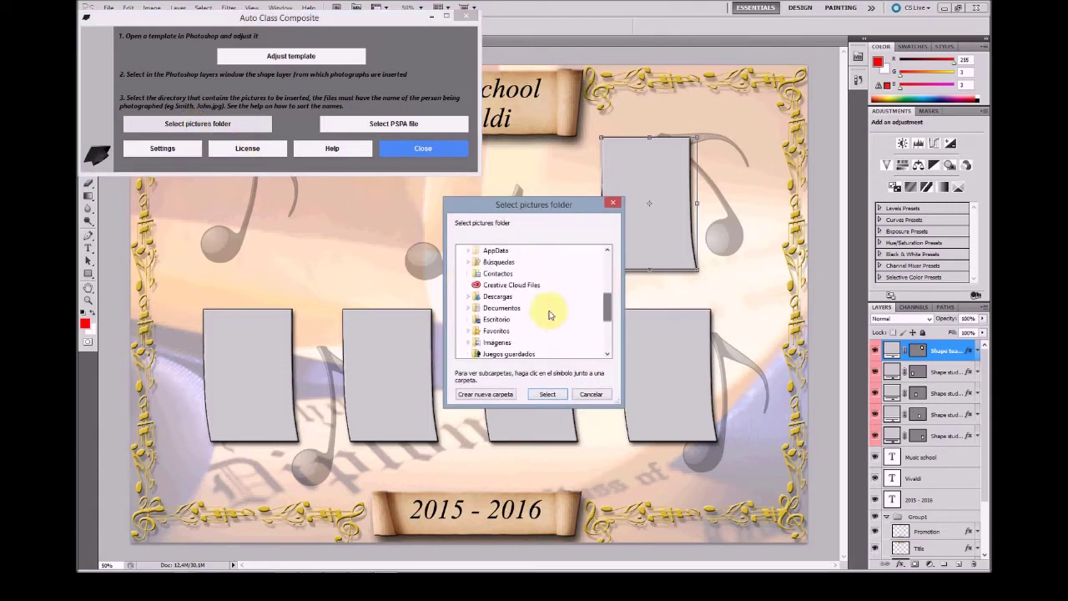
pyautogui.click(470, 308)
pyautogui.scroll(-3, 512, 334)
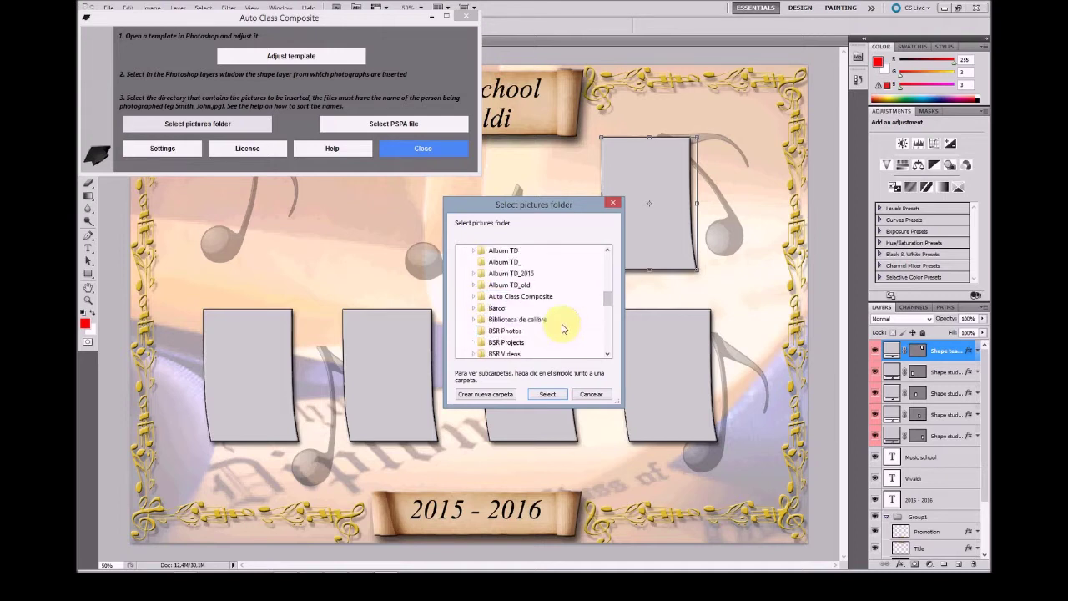
pyautogui.click(474, 262)
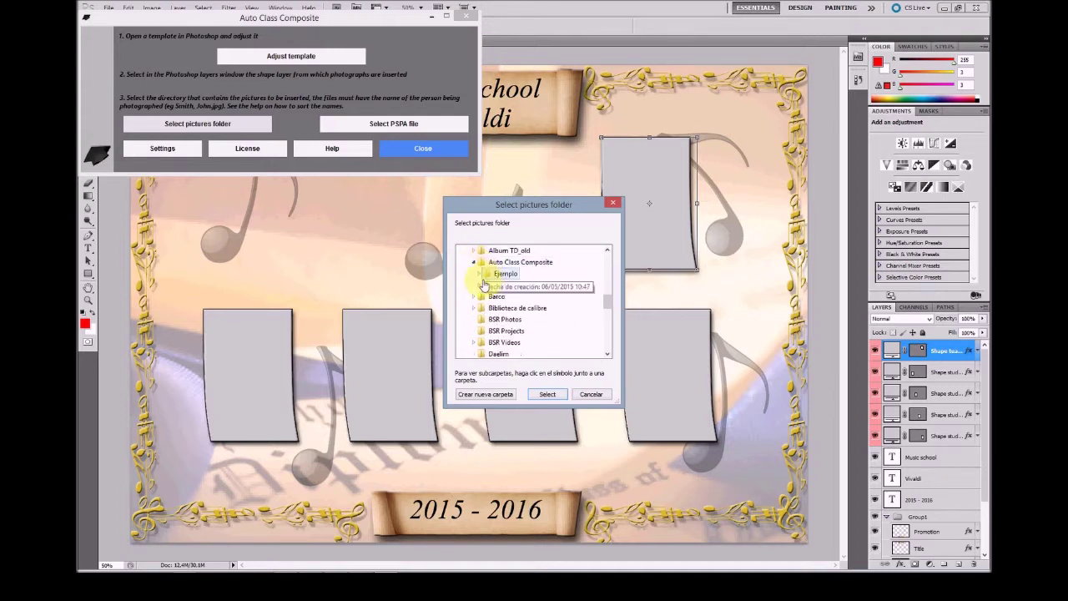
pyautogui.click(479, 284)
pyautogui.click(512, 308)
pyautogui.click(547, 394)
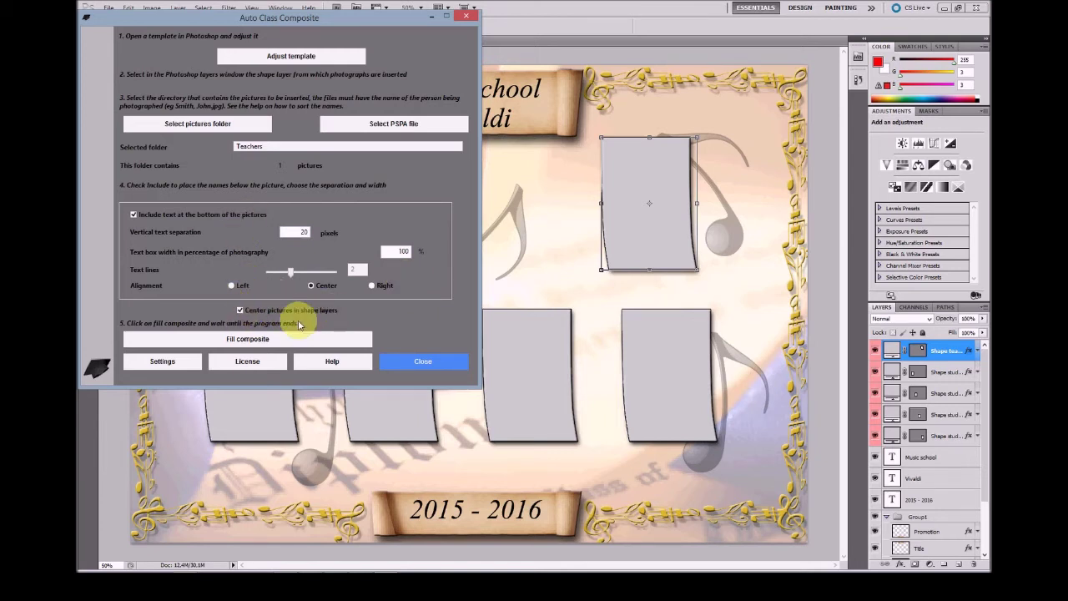
# Enable centering in shape layers, fill the teacher frame, then minimize the plugin
pyautogui.click(240, 310)
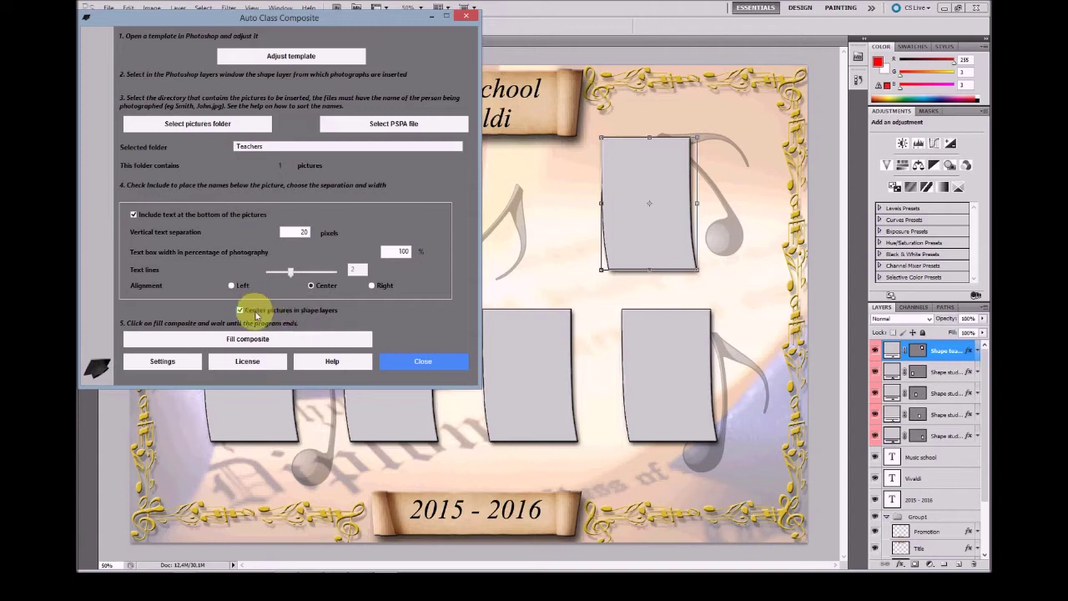
pyautogui.click(249, 339)
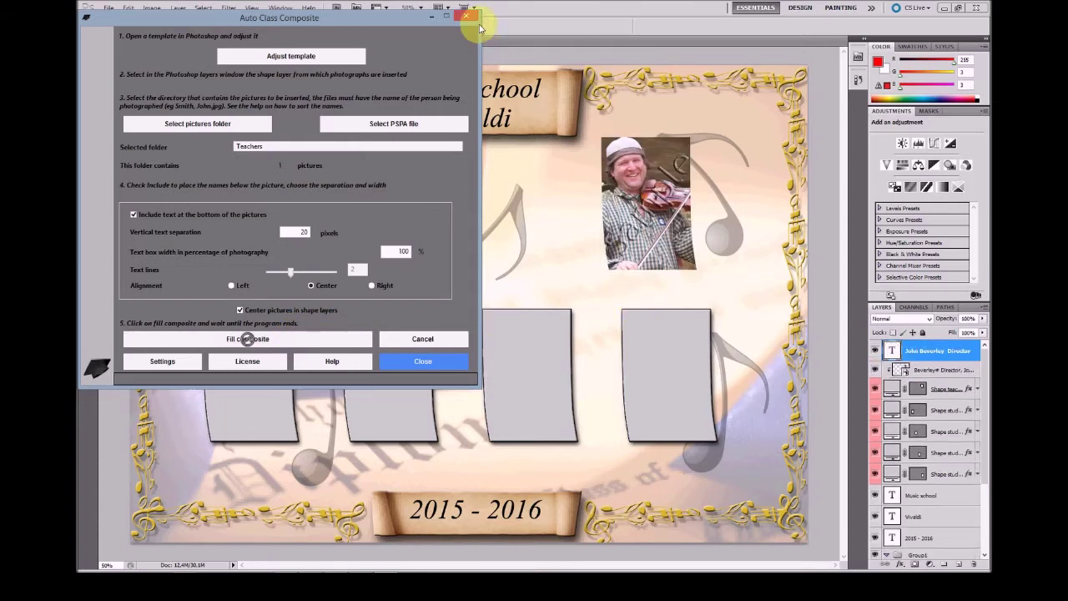
pyautogui.click(432, 17)
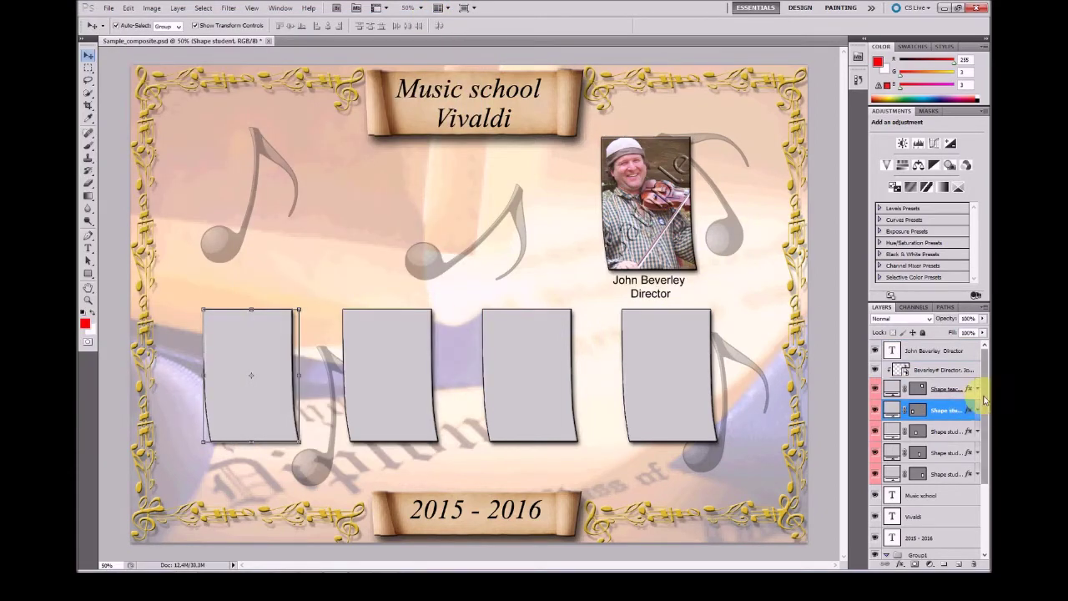
# Check the teacher photo and caption layers, then select the first Shape student layer
pyautogui.click(938, 371)
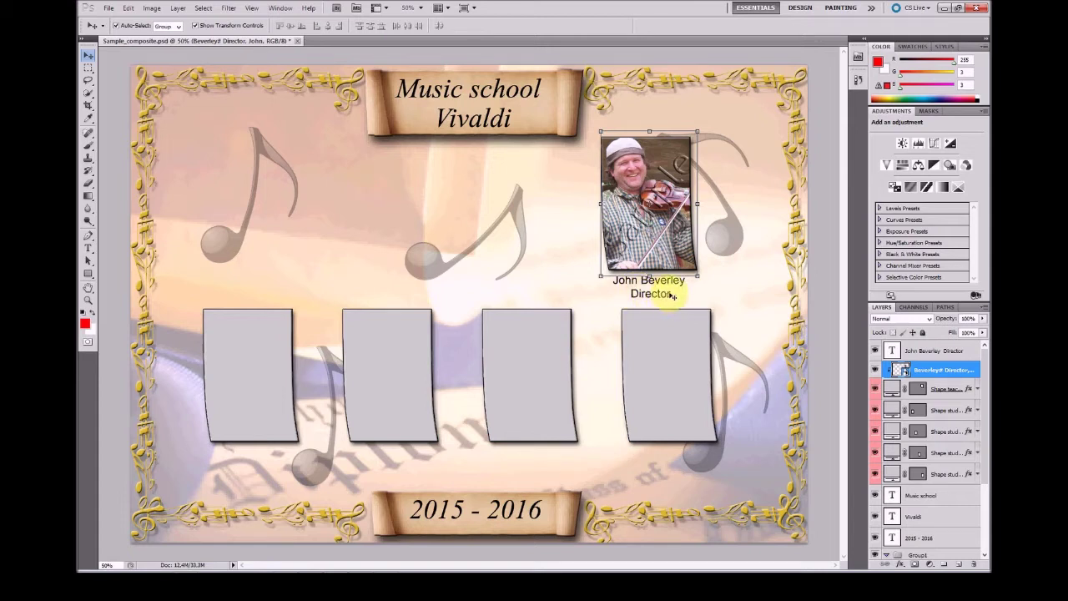
pyautogui.click(934, 351)
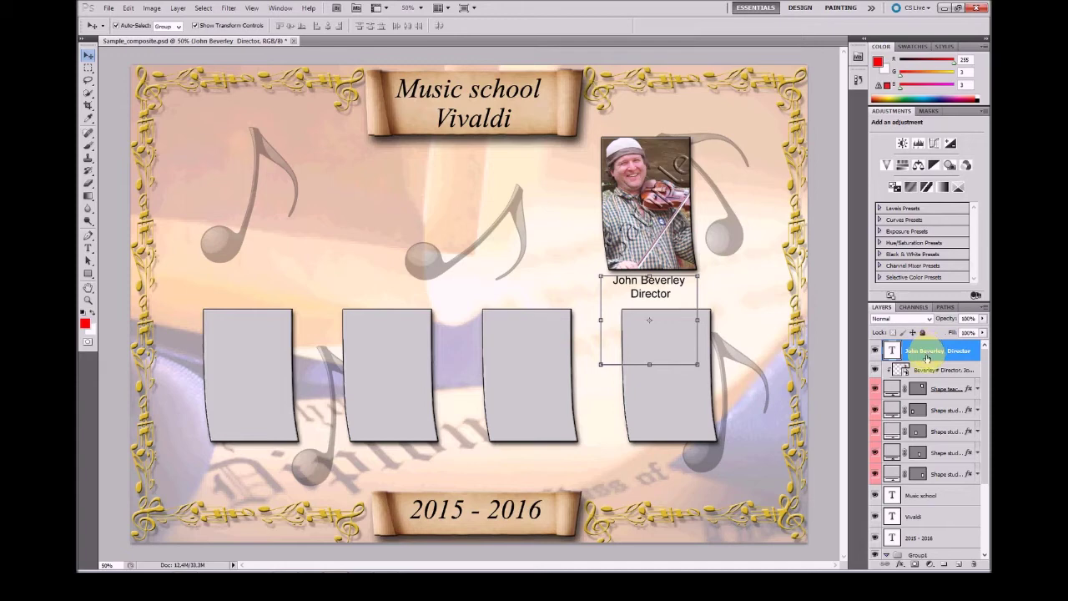
pyautogui.click(931, 410)
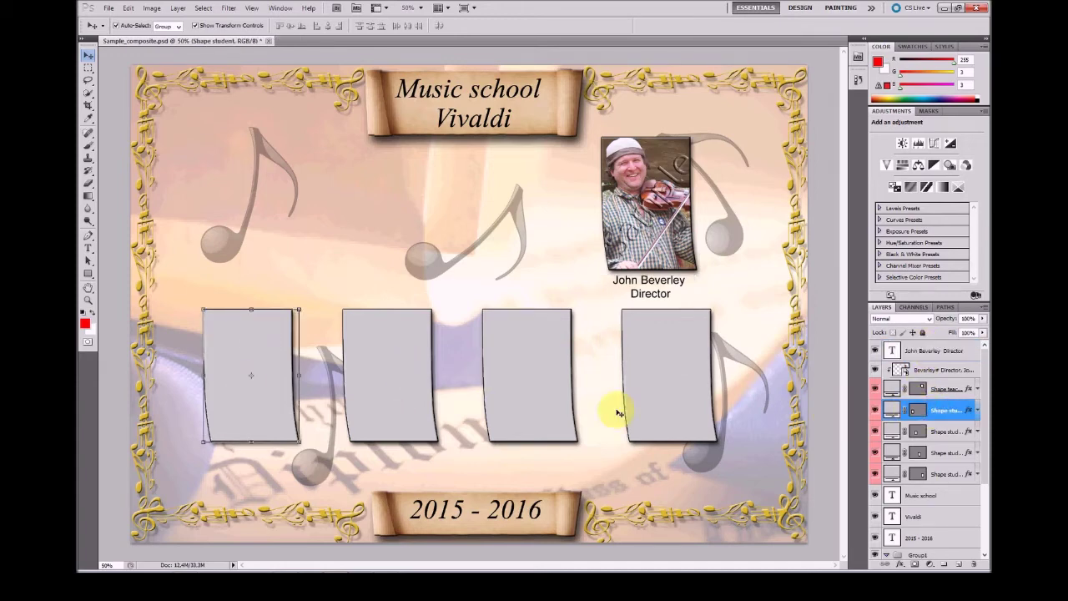
# Point the plugin at Sample > Students (4 pictures) and fill the four student frames
pyautogui.moveTo(350, 567)
pyautogui.click(387, 565)
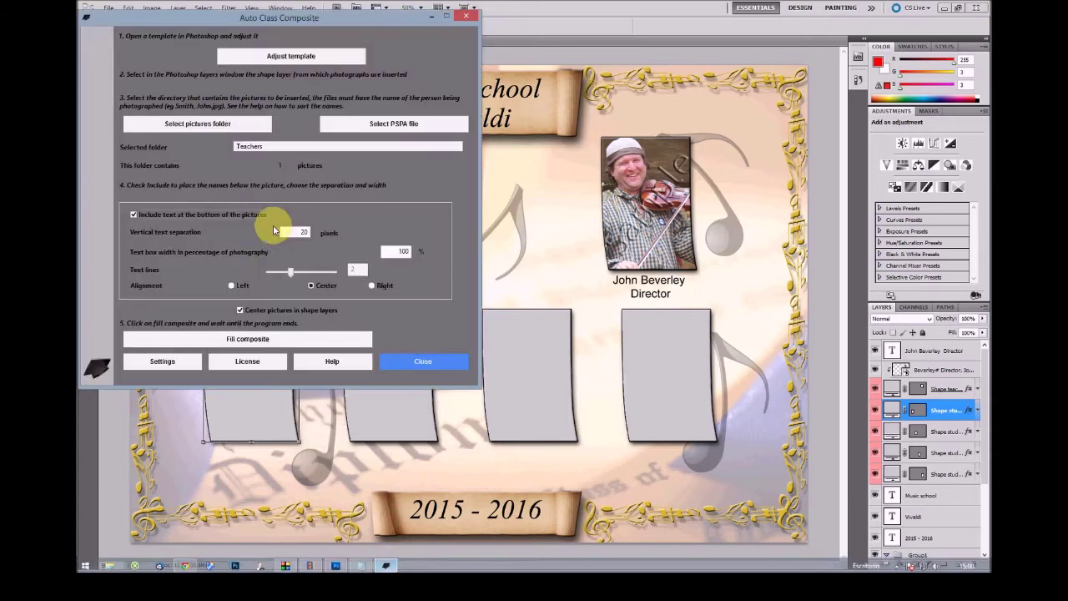
pyautogui.click(187, 122)
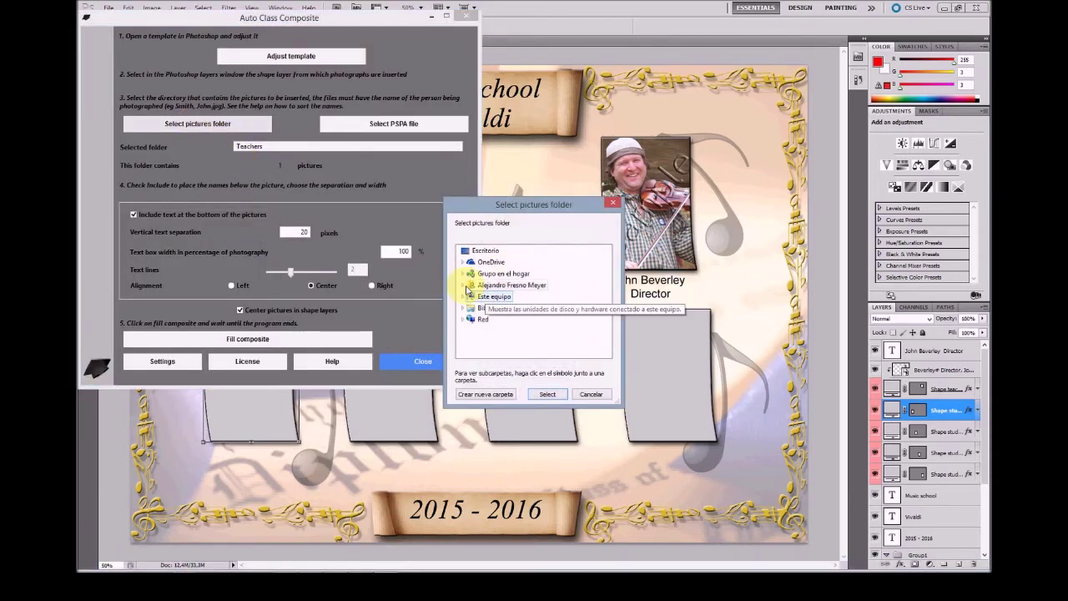
pyautogui.click(463, 285)
pyautogui.scroll(-3, 470, 306)
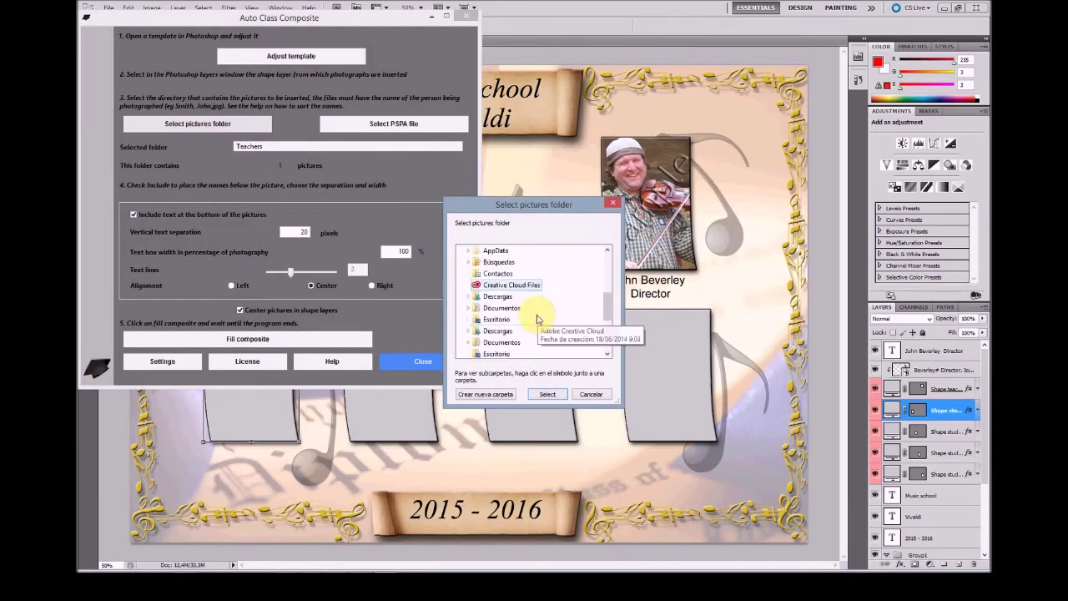
pyautogui.click(469, 308)
pyautogui.scroll(-3, 518, 318)
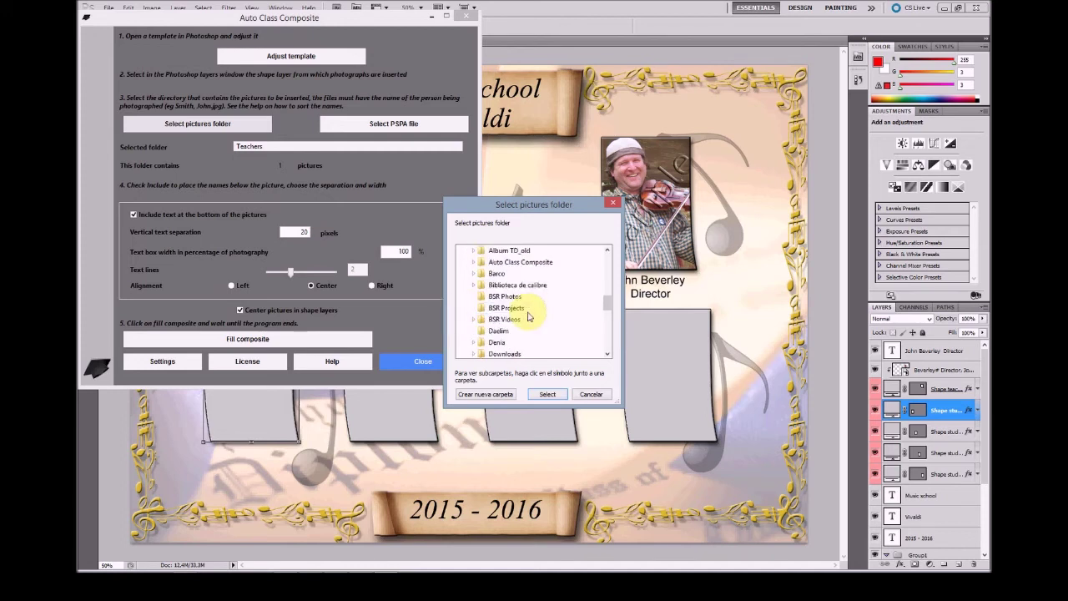
pyautogui.click(473, 262)
pyautogui.click(479, 284)
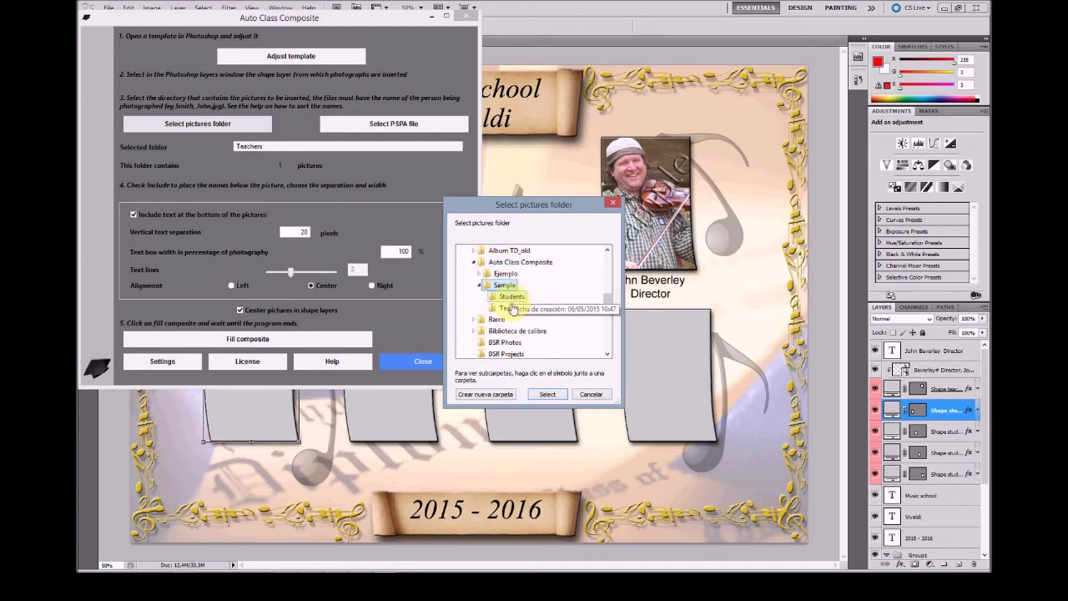
pyautogui.click(512, 296)
pyautogui.click(549, 394)
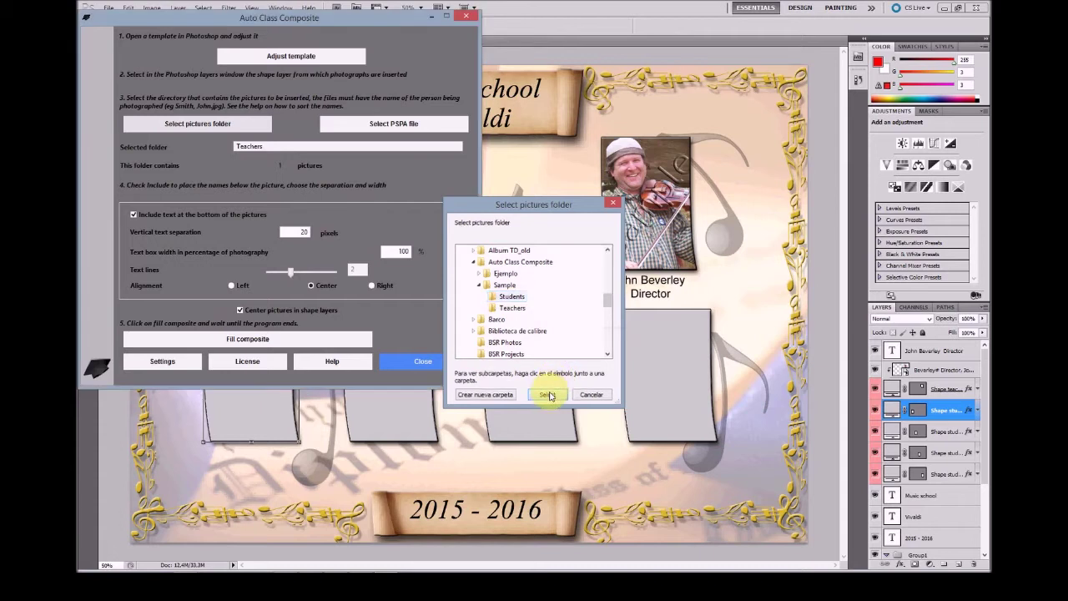
pyautogui.click(279, 340)
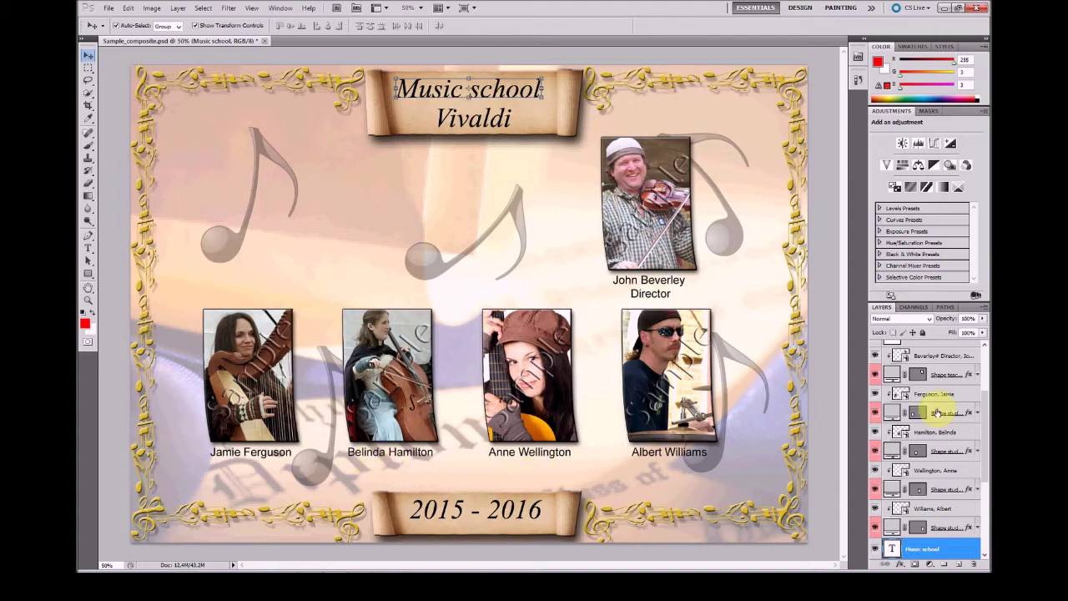
# Select all five name caption layers together and switch to the Type tool
pyautogui.moveTo(986, 426); pyautogui.dragTo(985, 367)
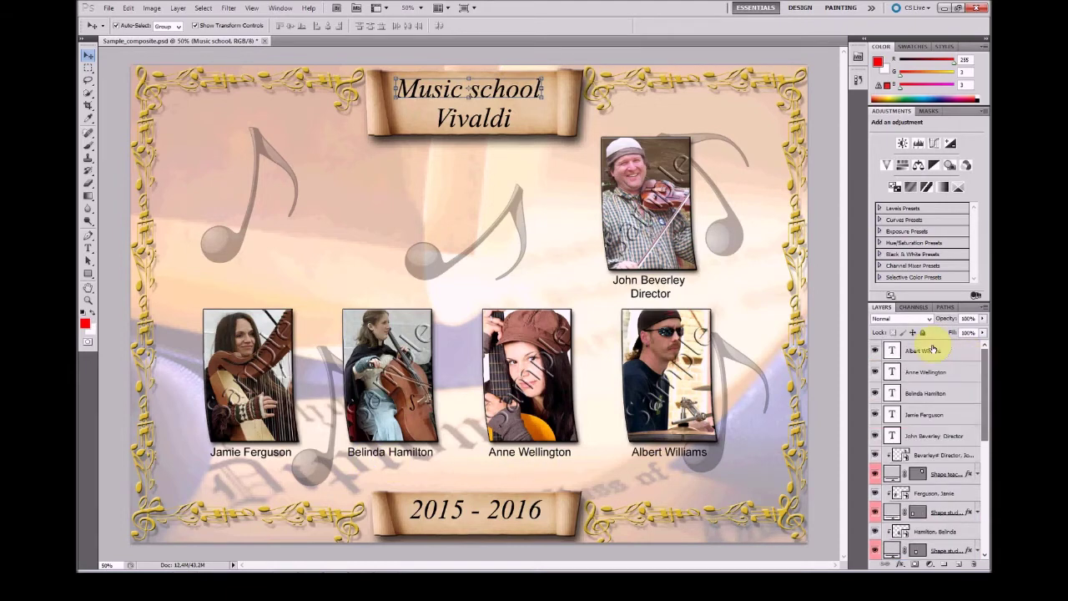
pyautogui.click(931, 350)
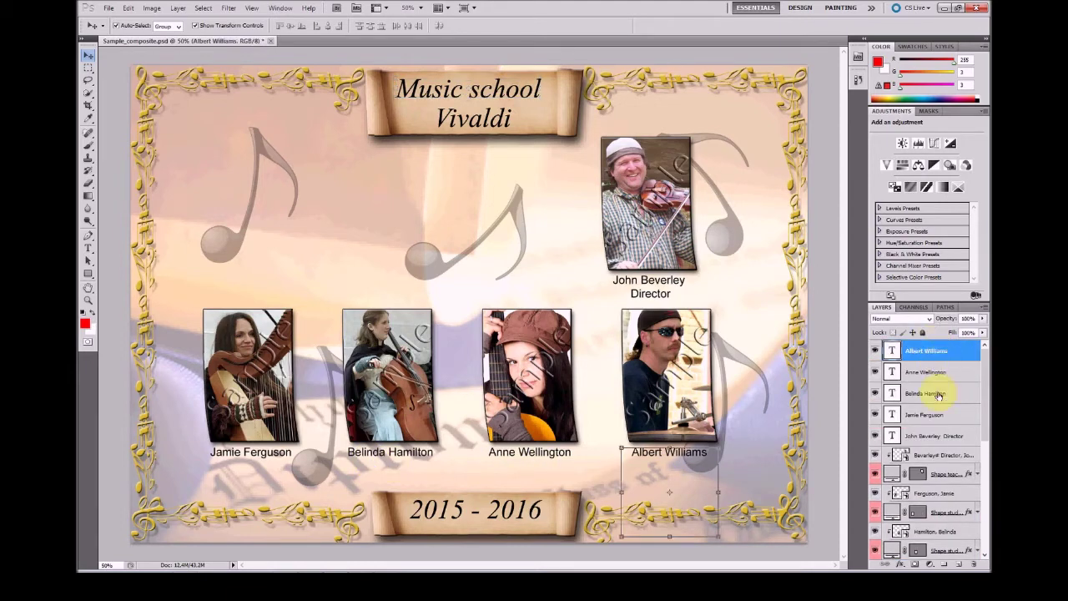
pyautogui.keyDown('shift'); pyautogui.click(929, 437); pyautogui.keyUp('shift')
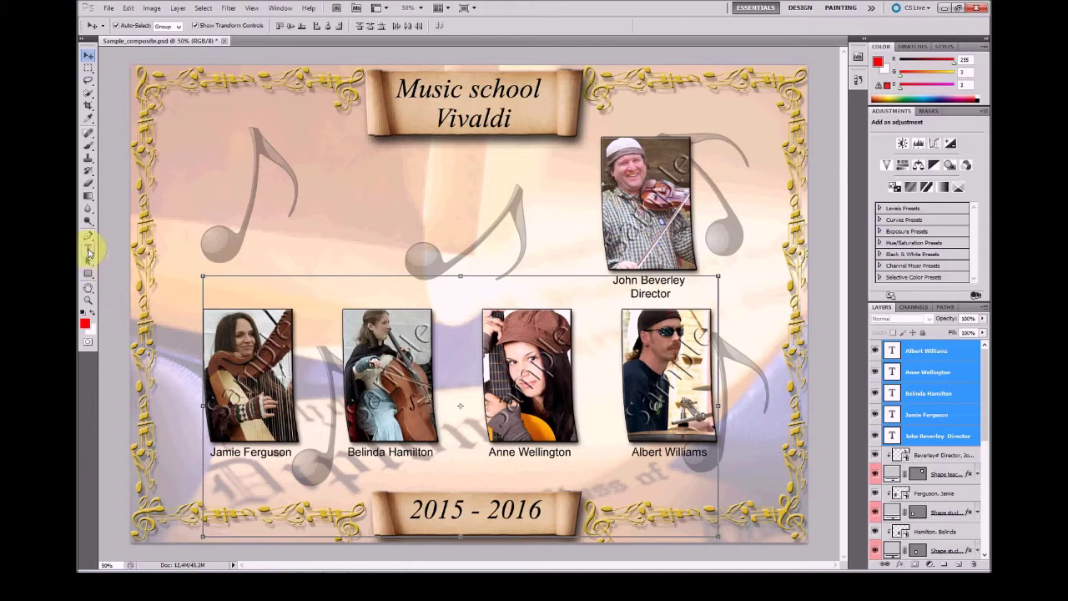
pyautogui.click(87, 248)
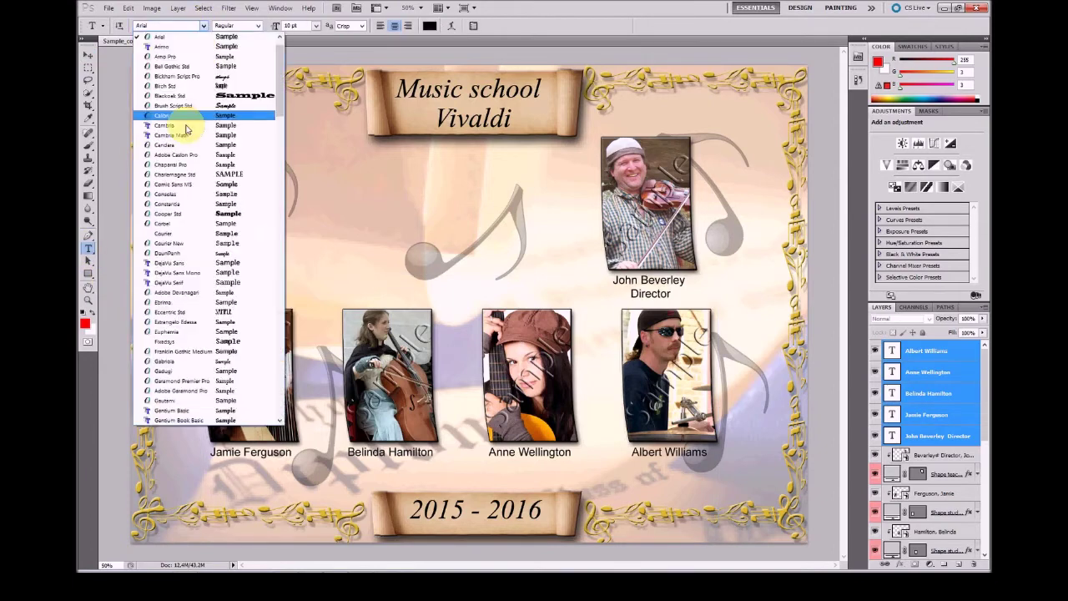
# Set the captions to Candara, 9 pt, in red (da1c1c)
pyautogui.click(179, 146)
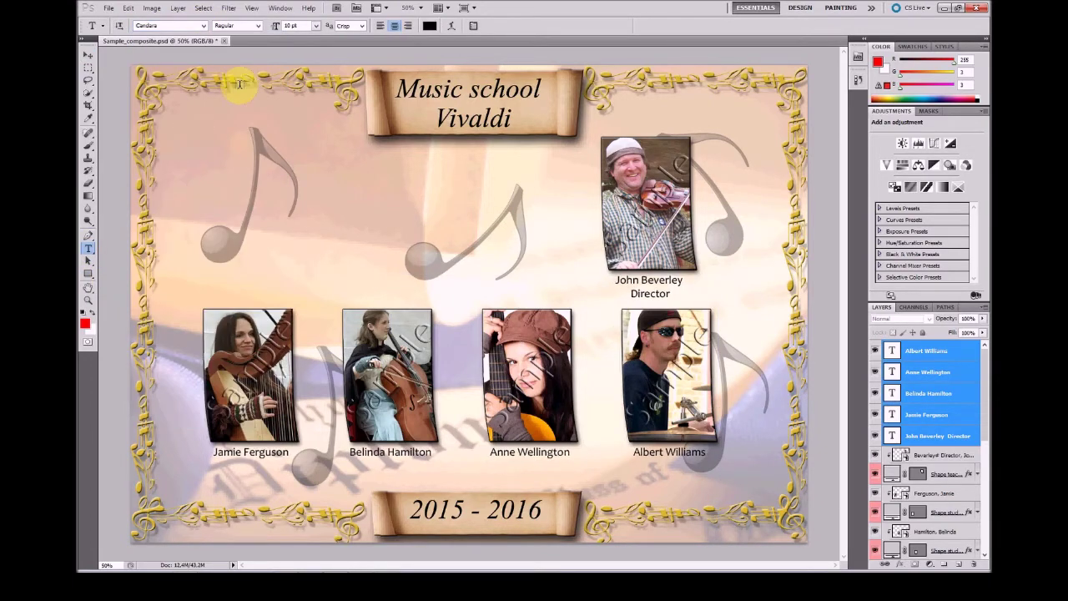
pyautogui.click(317, 26)
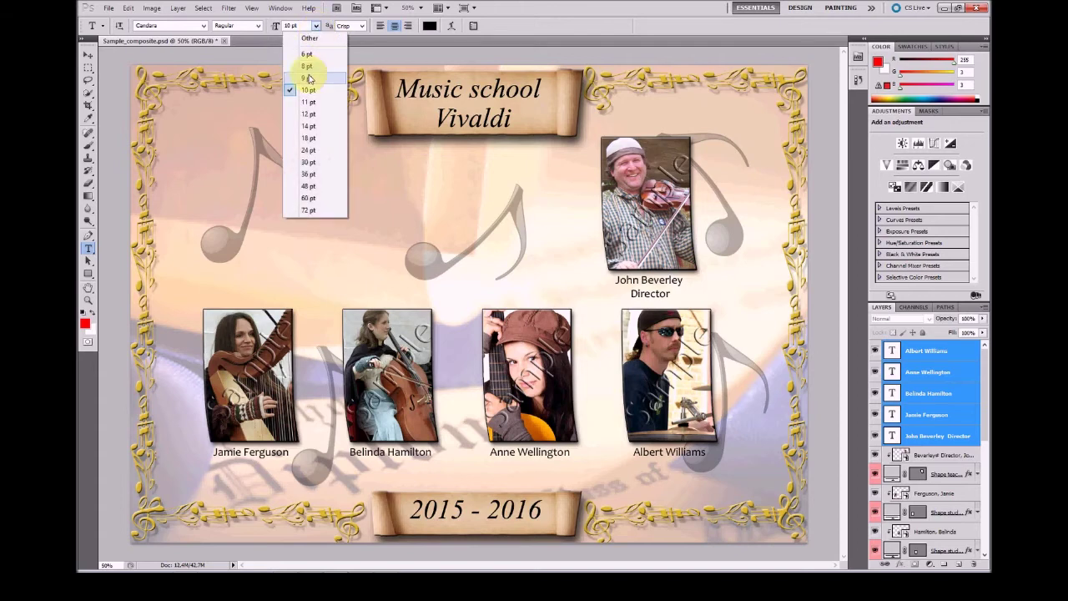
pyautogui.click(311, 74)
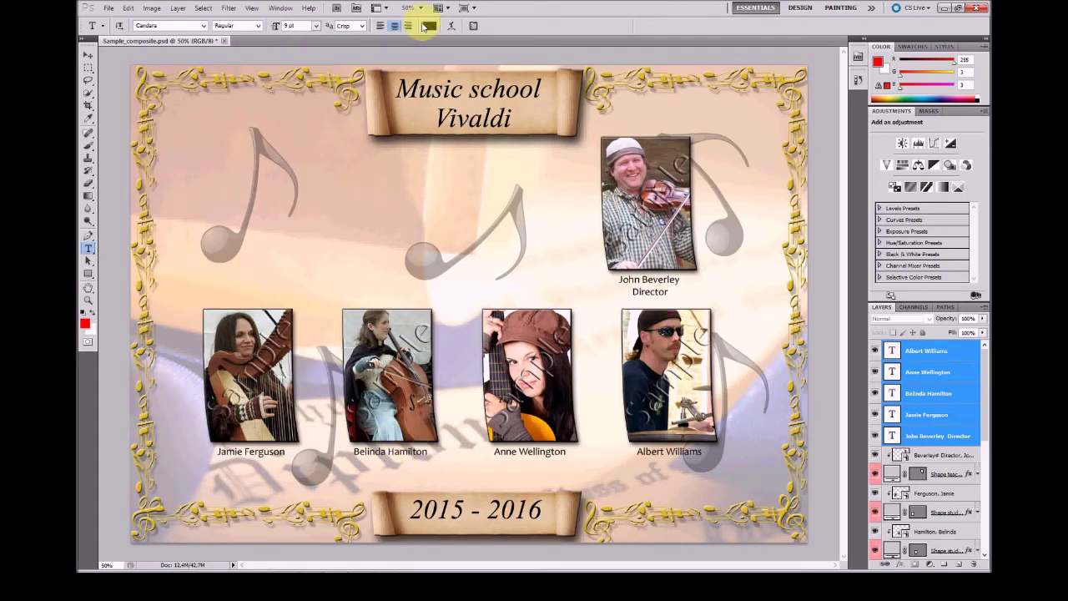
pyautogui.click(429, 26)
pyautogui.click(513, 166)
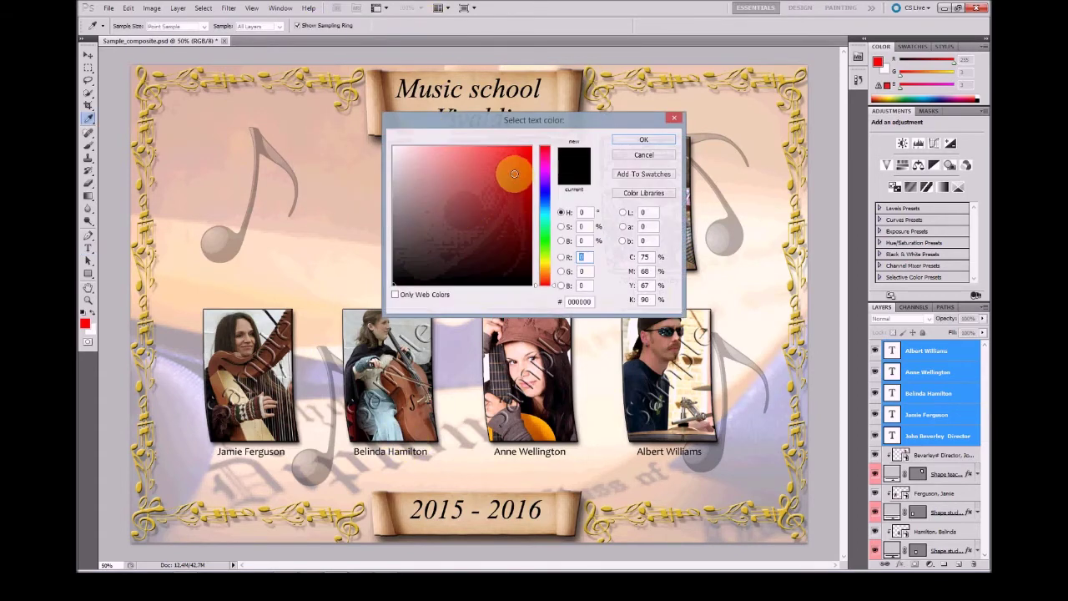
pyautogui.click(638, 141)
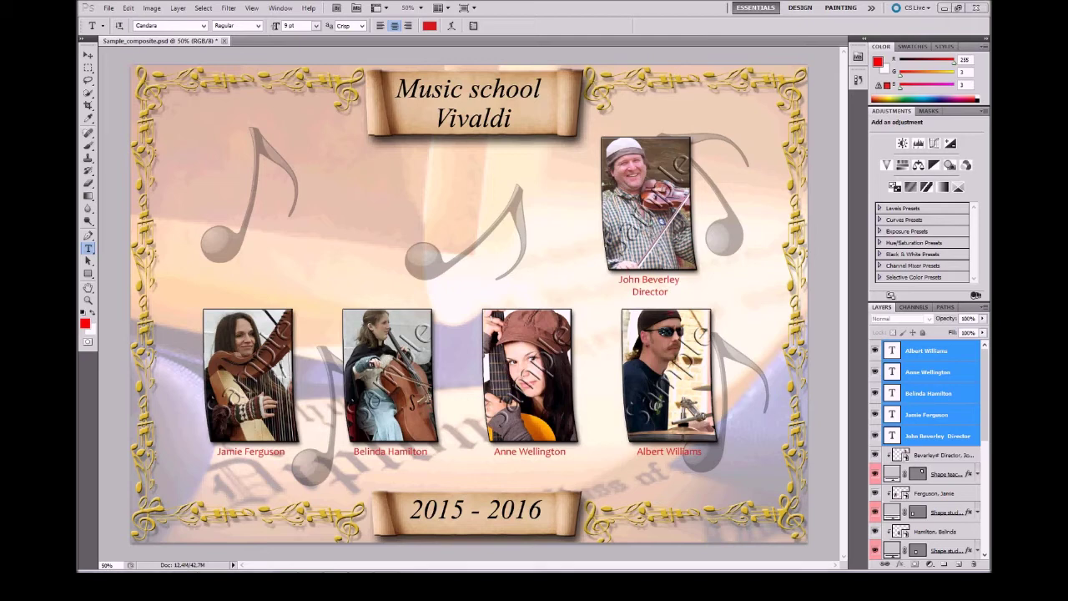
# Discard the sample composite and create a new 20 x 10 inch, 300 ppi document
pyautogui.click(226, 44)
pyautogui.click(539, 220)
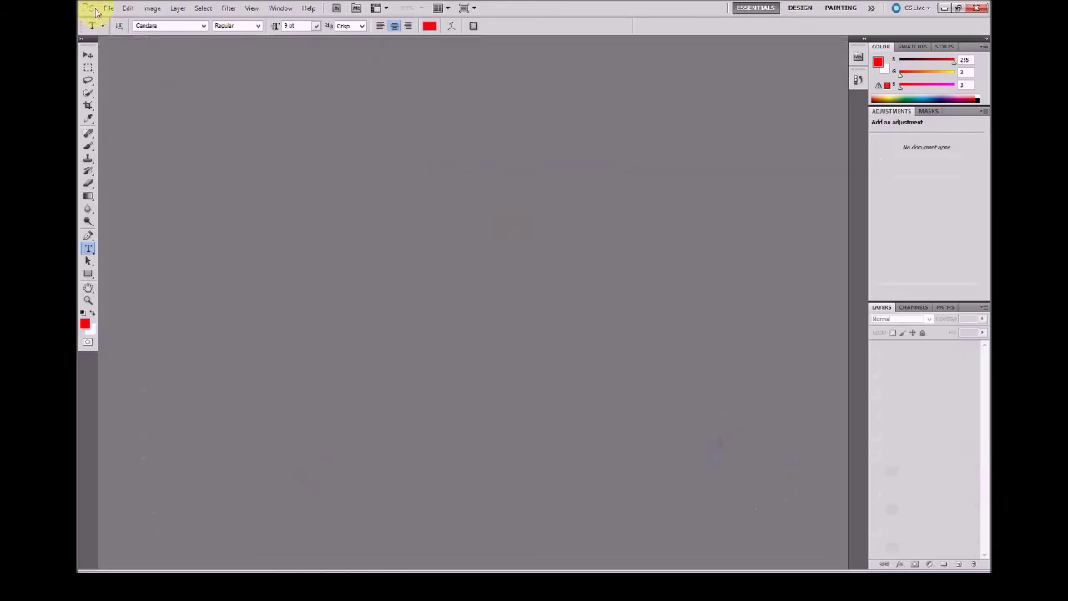
pyautogui.click(108, 9)
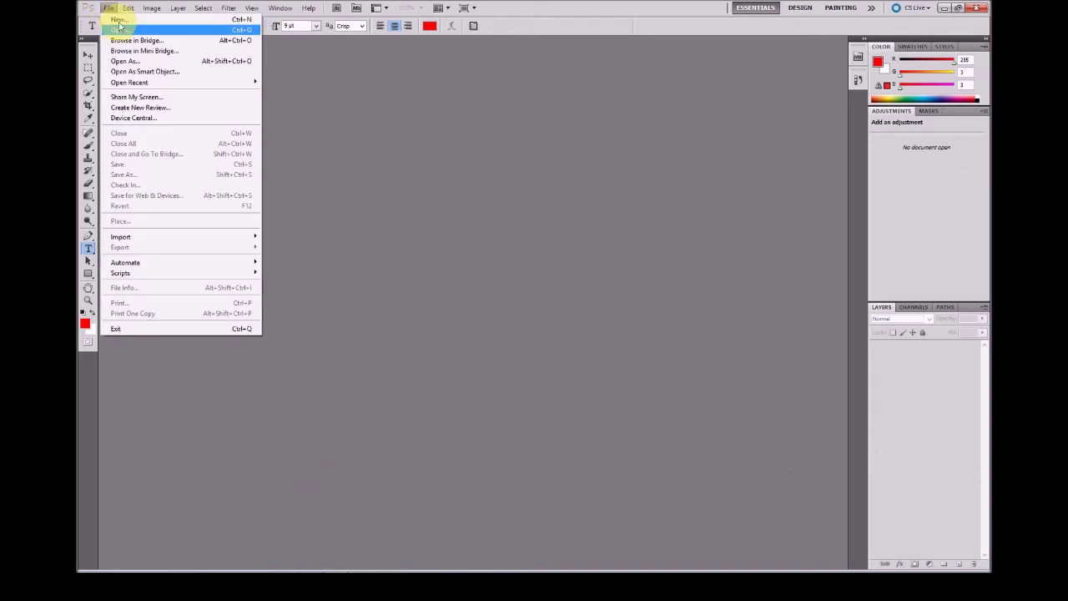
pyautogui.click(119, 28)
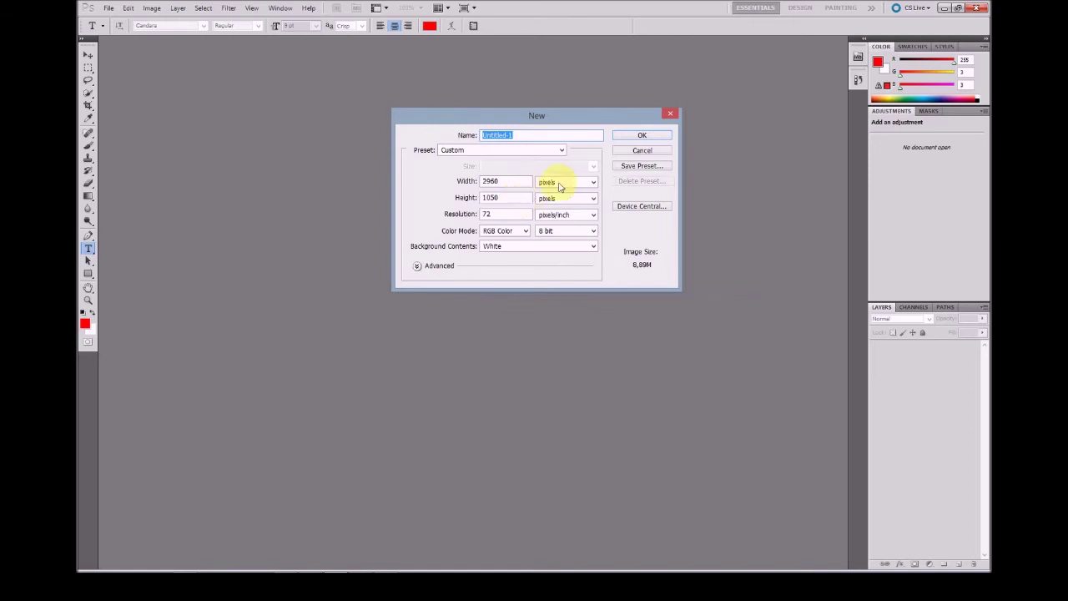
pyautogui.click(568, 182)
pyautogui.click(551, 201)
pyautogui.doubleClick(505, 181)
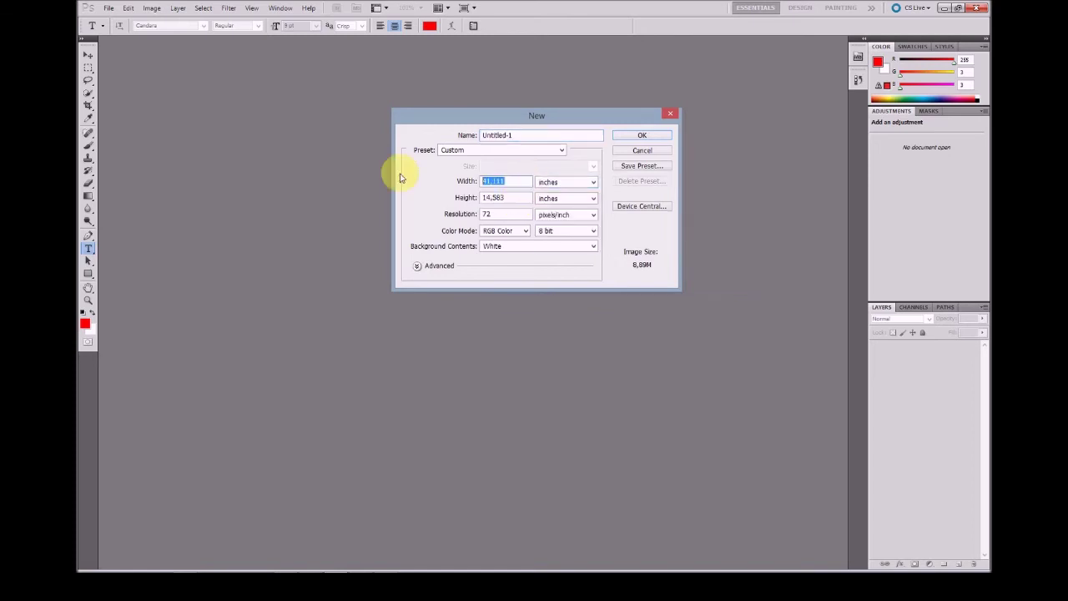
pyautogui.write('20')
pyautogui.press('Tab')
pyautogui.press('Tab')
pyautogui.write('10')
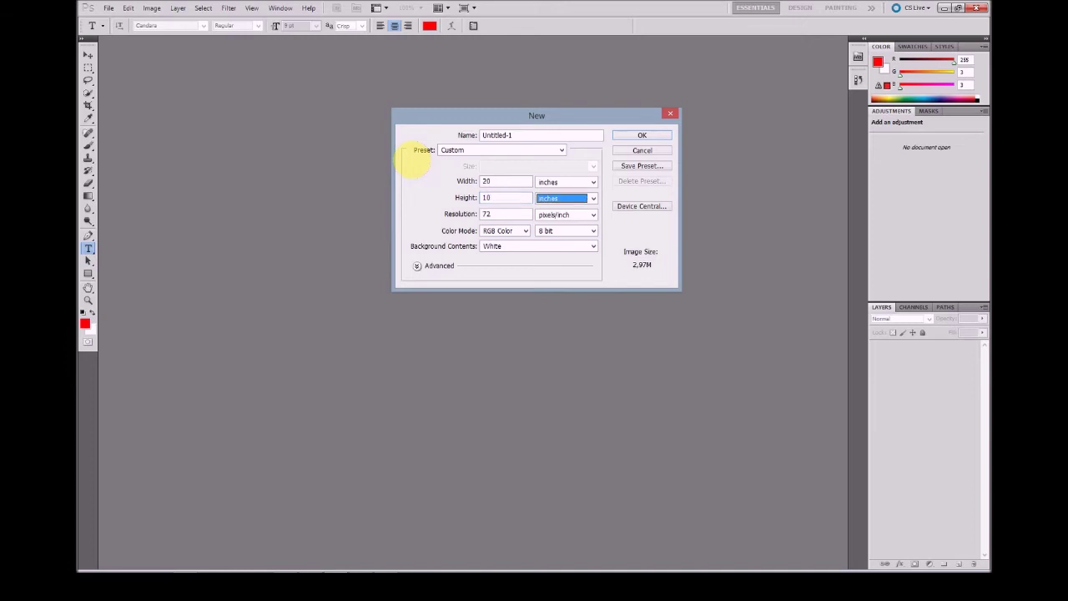
pyautogui.press('Tab')
pyautogui.click(641, 136)
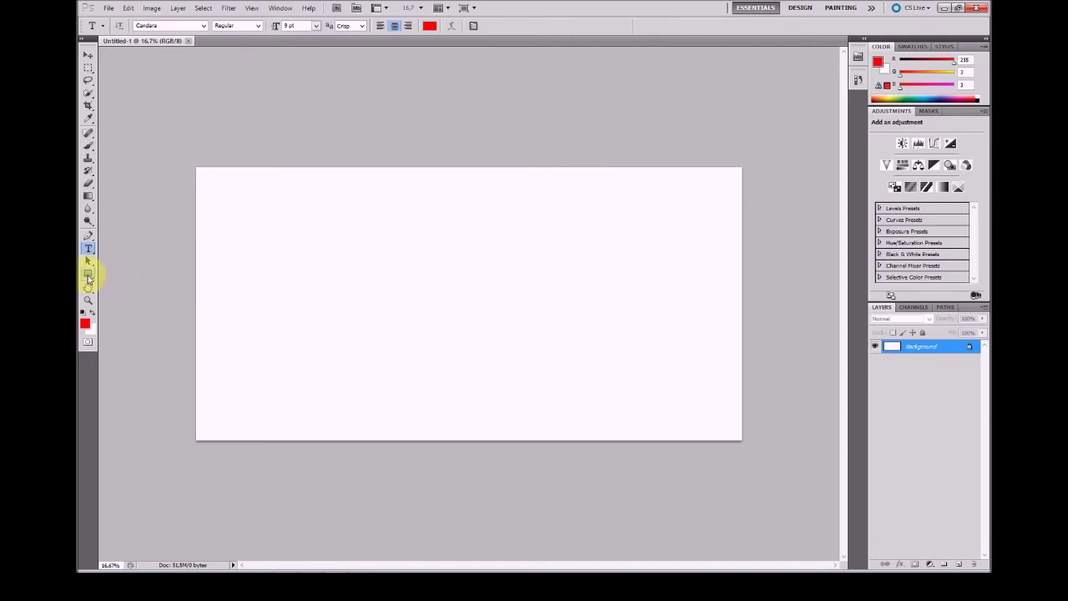
# Switch from the Rectangle tool to the Custom Shape Tool
pyautogui.click(88, 275)
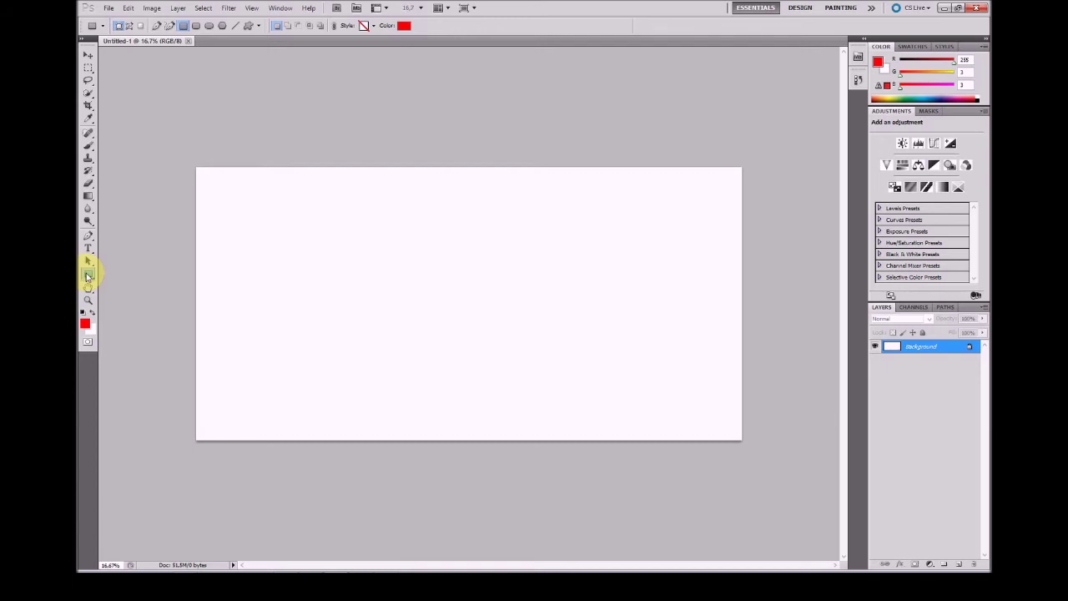
pyautogui.click(88, 67)
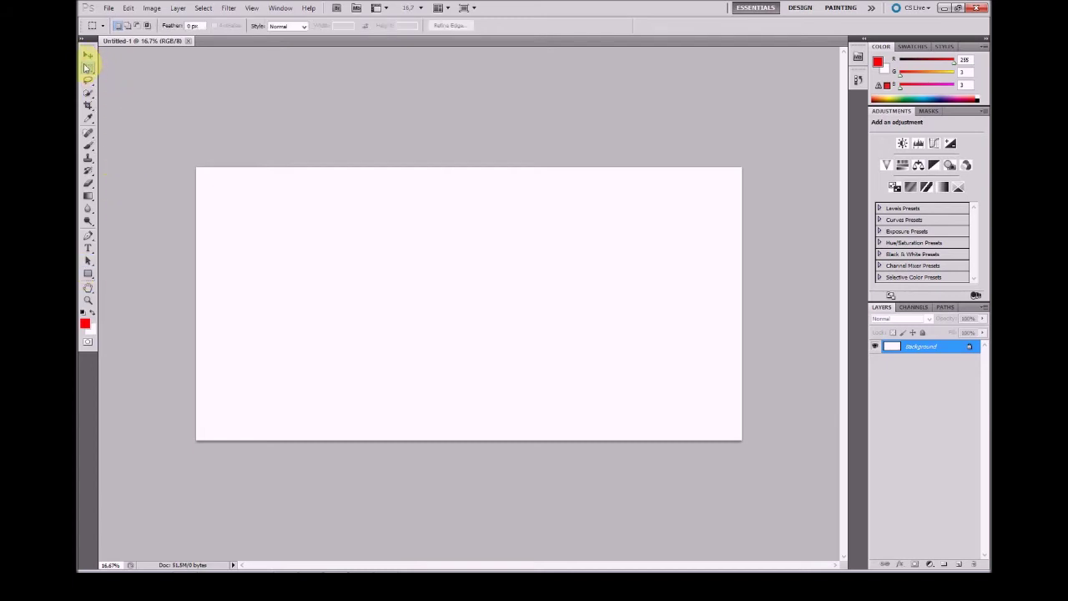
pyautogui.click(89, 275)
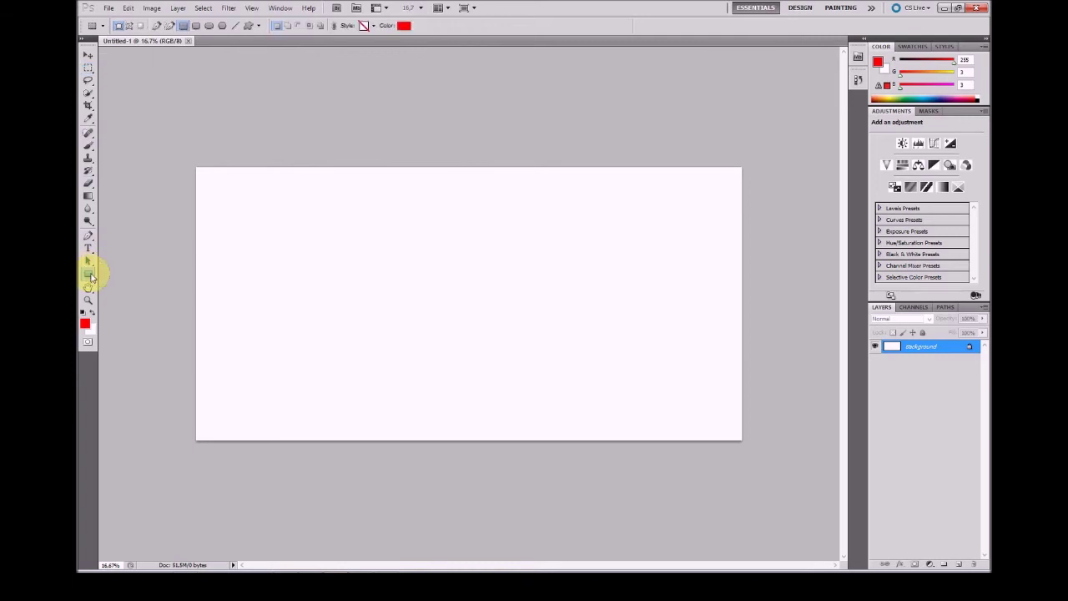
pyautogui.click(88, 276)
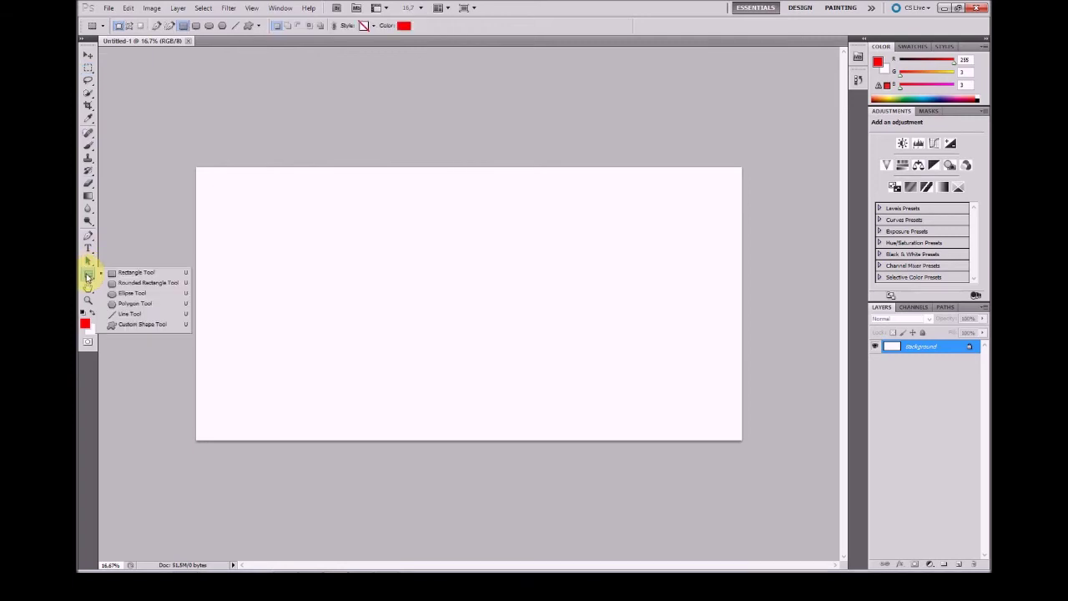
pyautogui.click(147, 326)
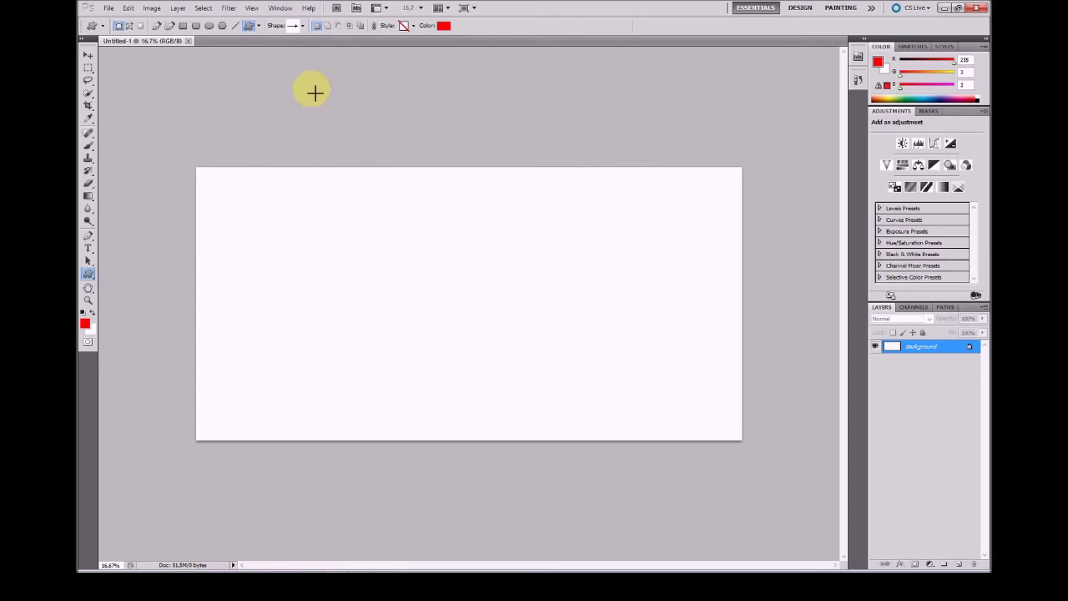
pyautogui.click(260, 27)
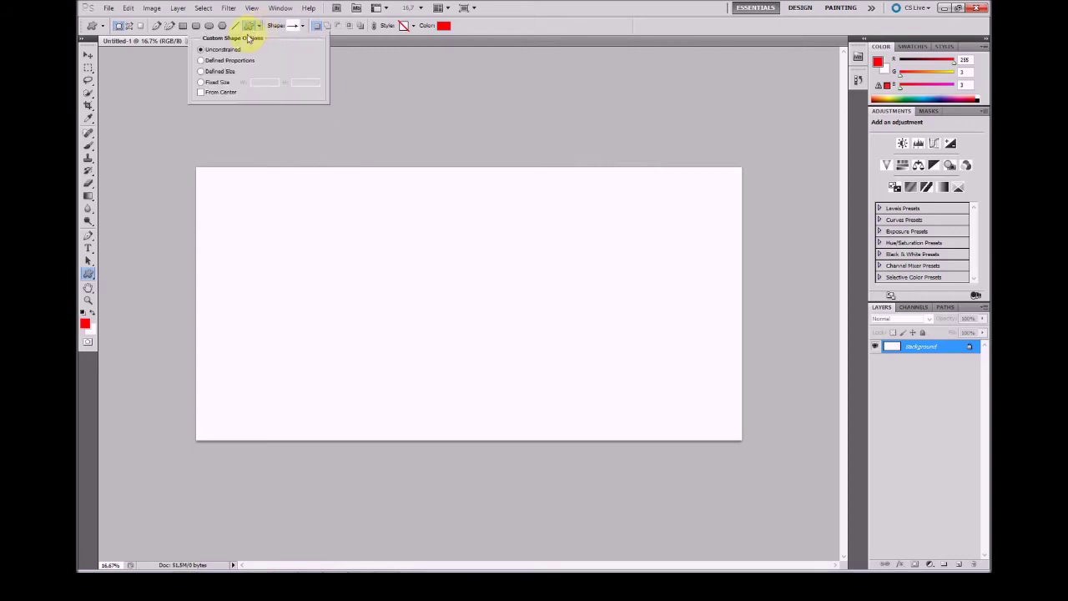
pyautogui.click(252, 29)
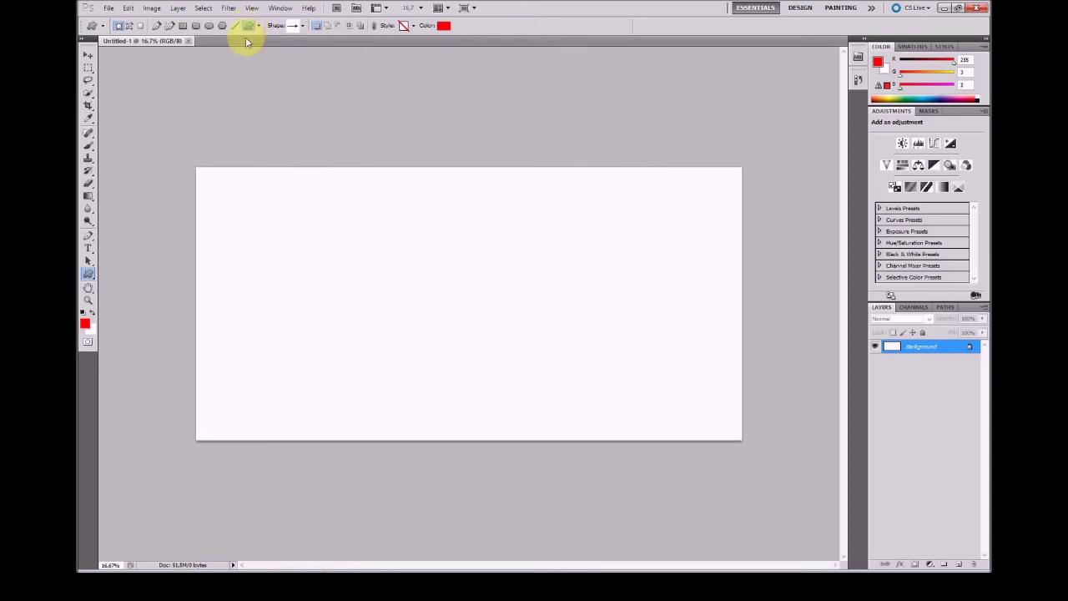
# Load the Shapes set, replacing current shapes, and pick the scalloped shape
pyautogui.click(302, 26)
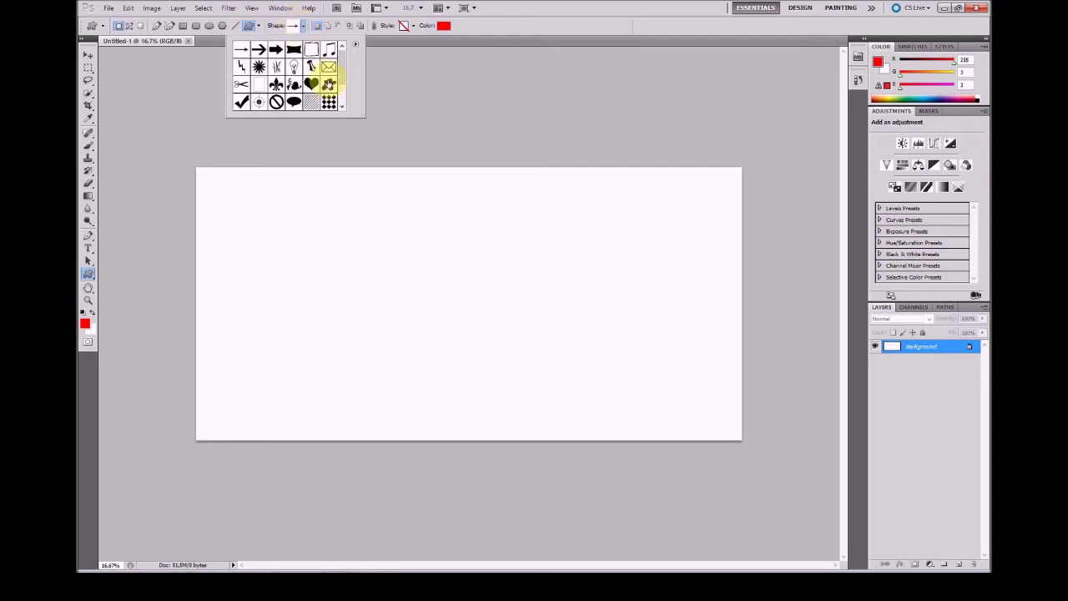
pyautogui.click(356, 48)
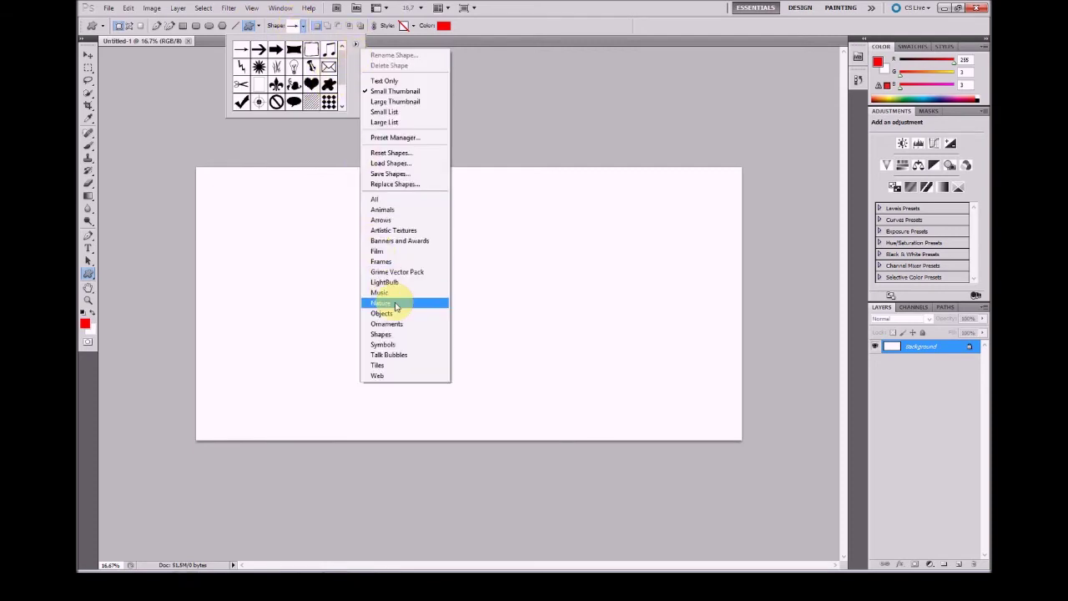
pyautogui.click(382, 334)
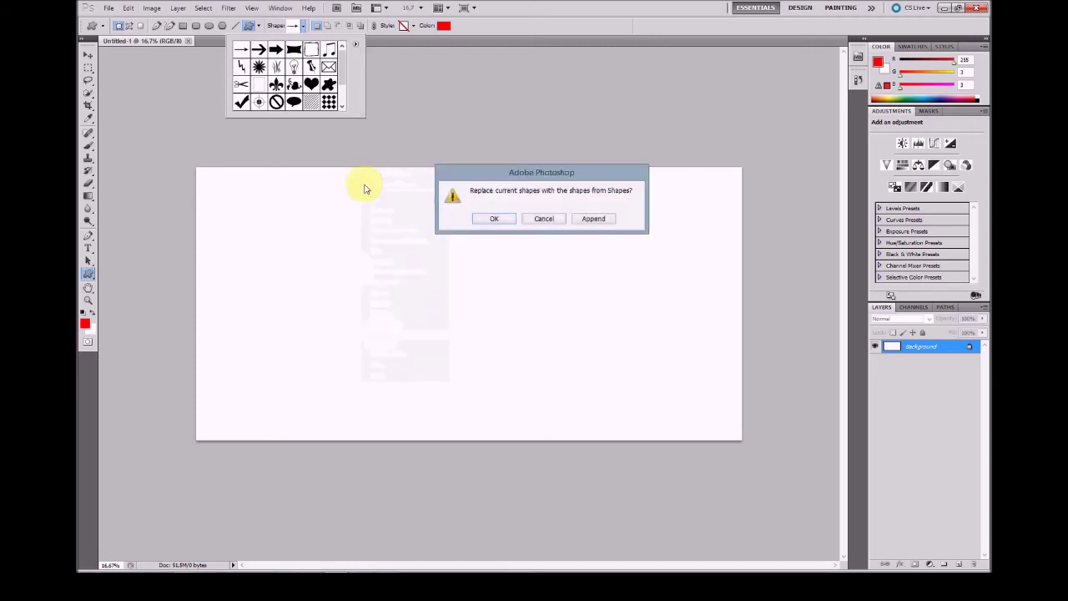
pyautogui.click(491, 219)
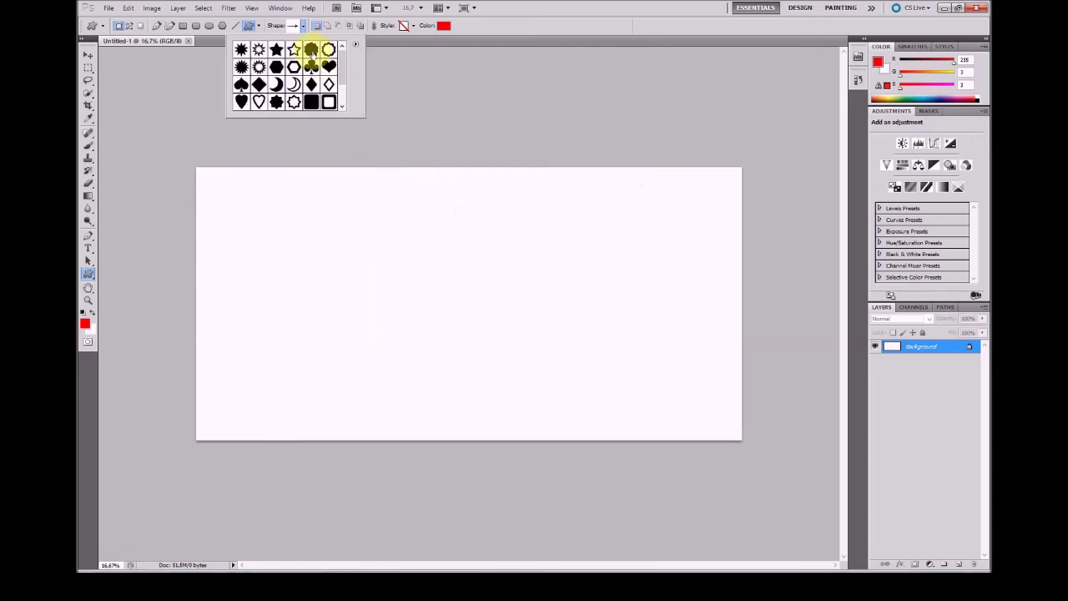
pyautogui.click(311, 51)
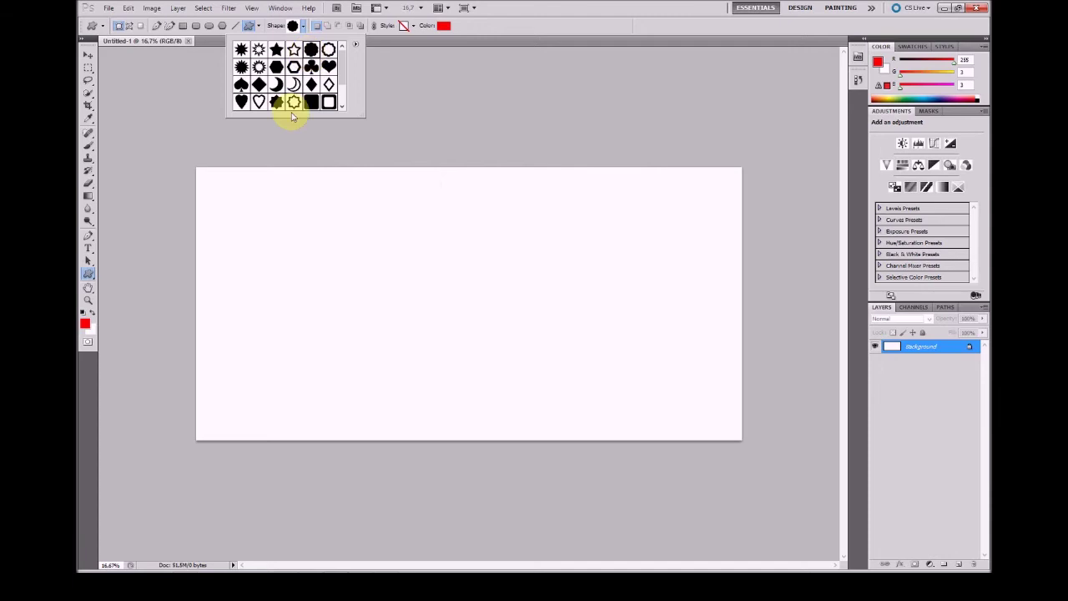
pyautogui.click(219, 184)
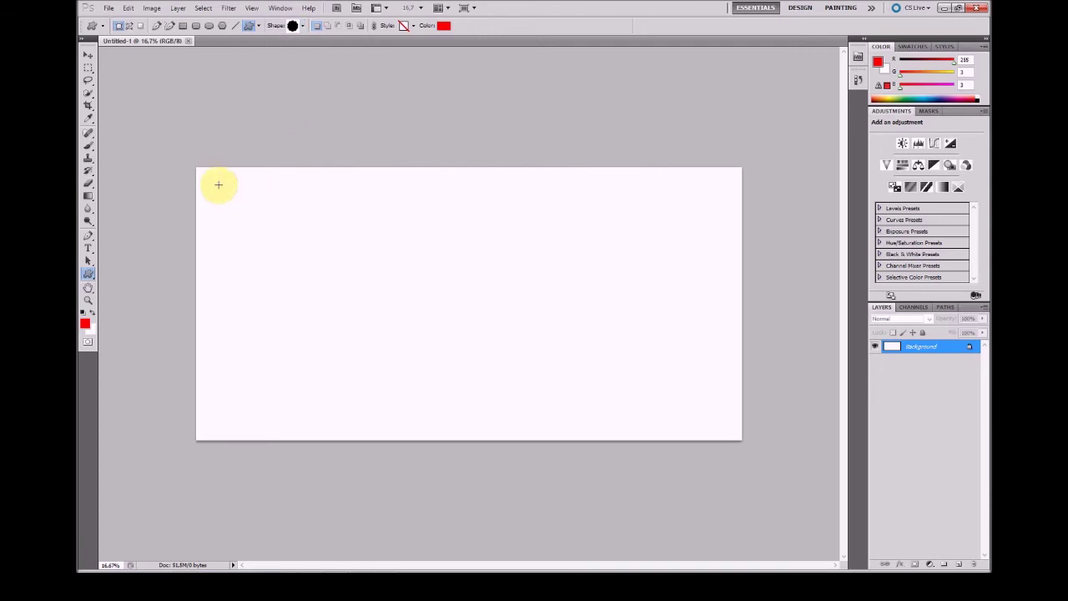
# Draw the scalloped shape top-left with a drop shadow and thicker black stroke, then reopen Auto Class Composite
pyautogui.moveTo(219, 184); pyautogui.dragTo(278, 268)
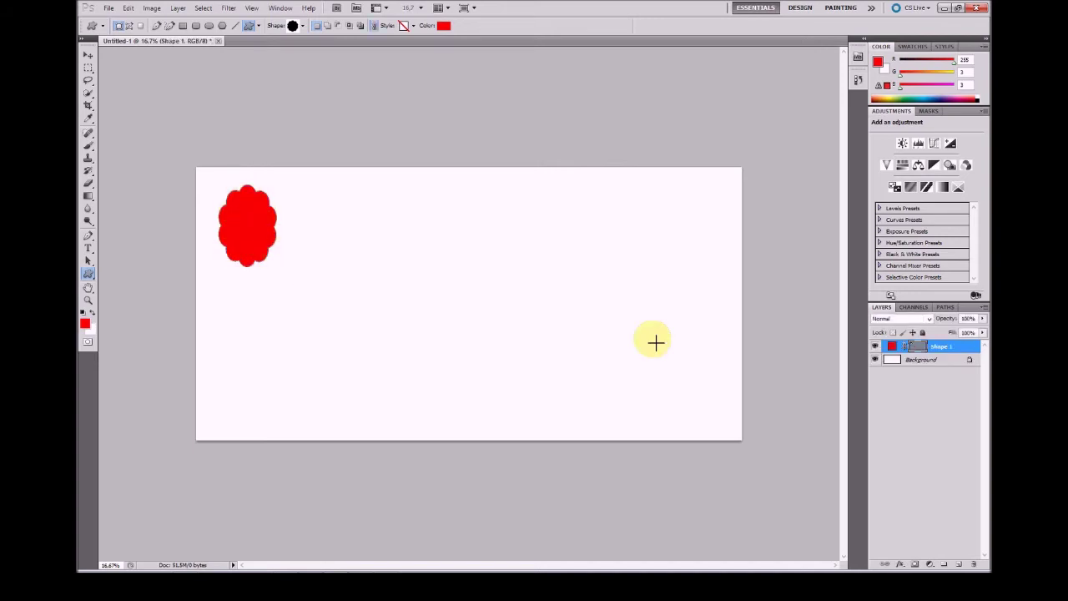
pyautogui.click(901, 565)
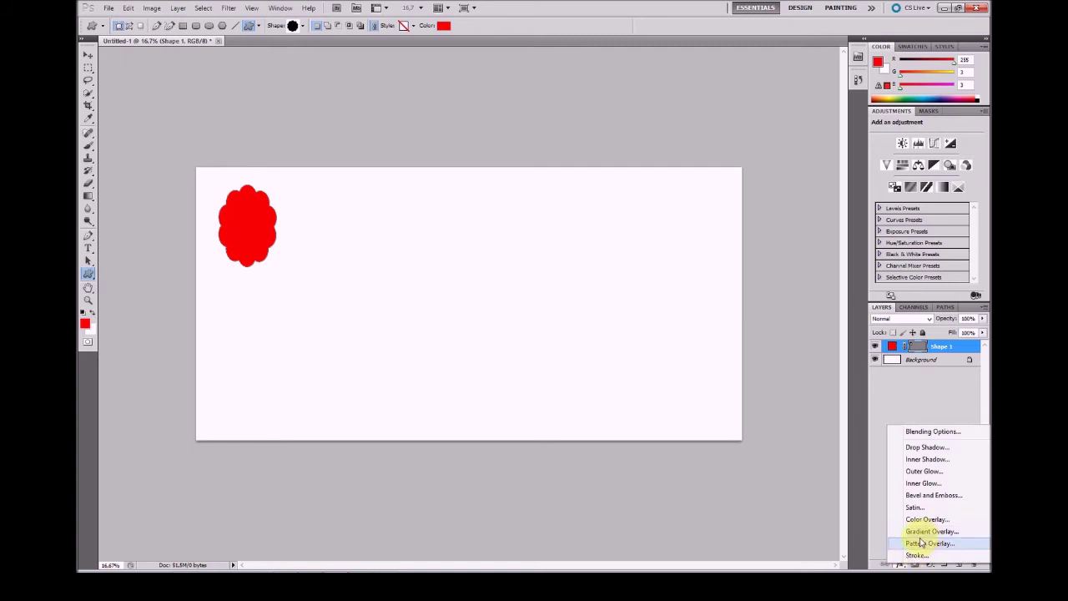
pyautogui.click(594, 393)
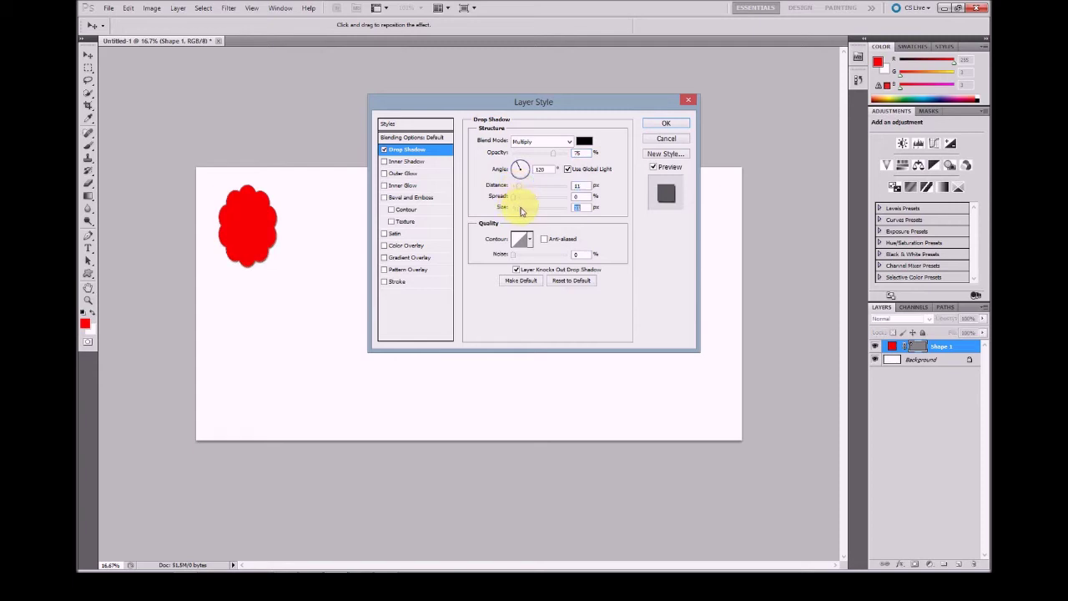
pyautogui.click(397, 282)
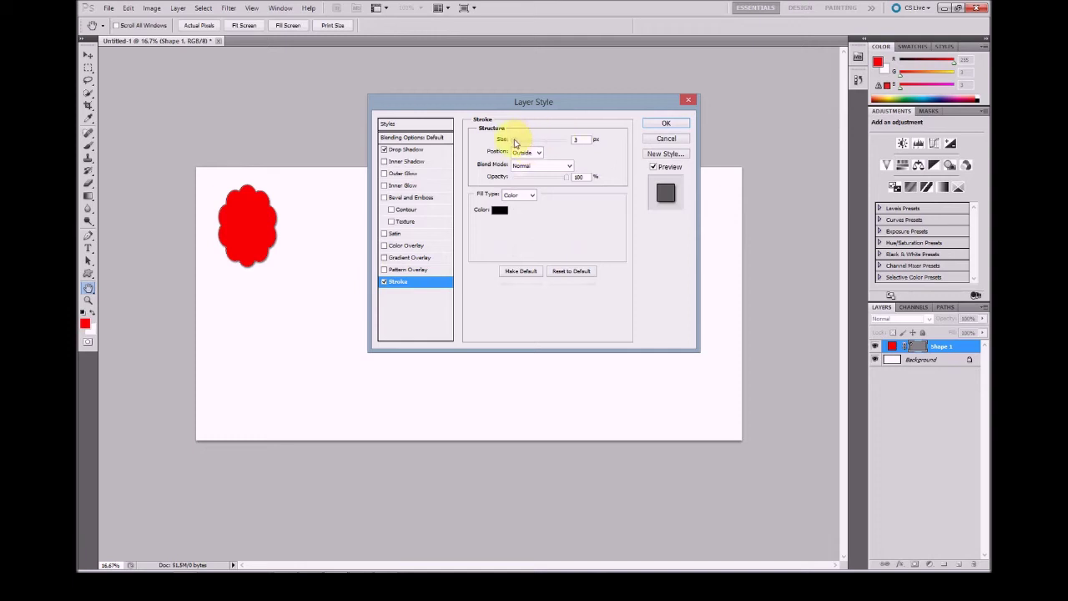
pyautogui.moveTo(518, 144); pyautogui.dragTo(521, 142)
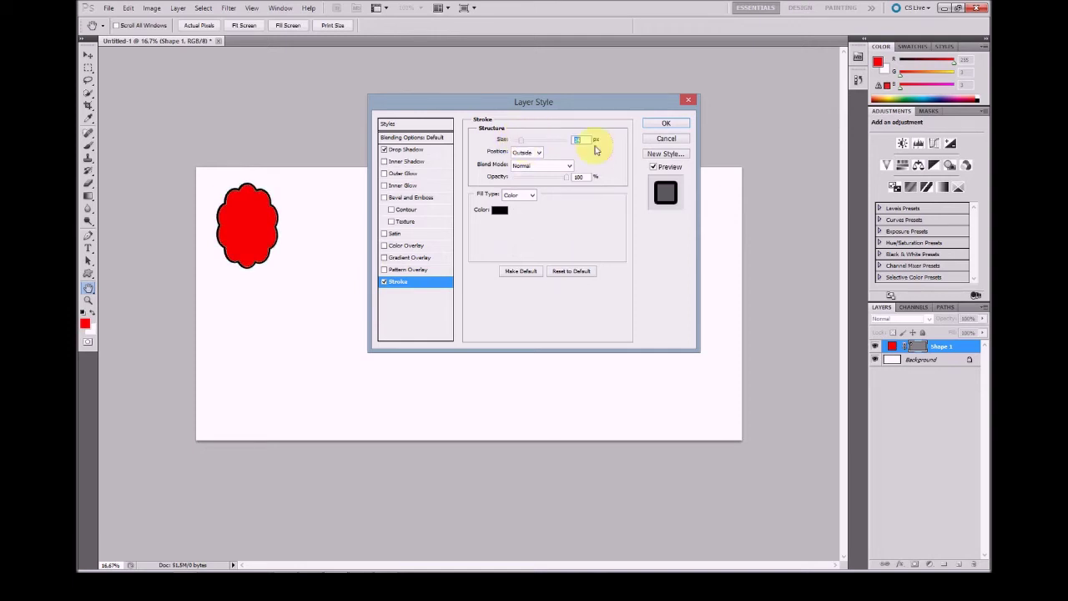
pyautogui.click(653, 127)
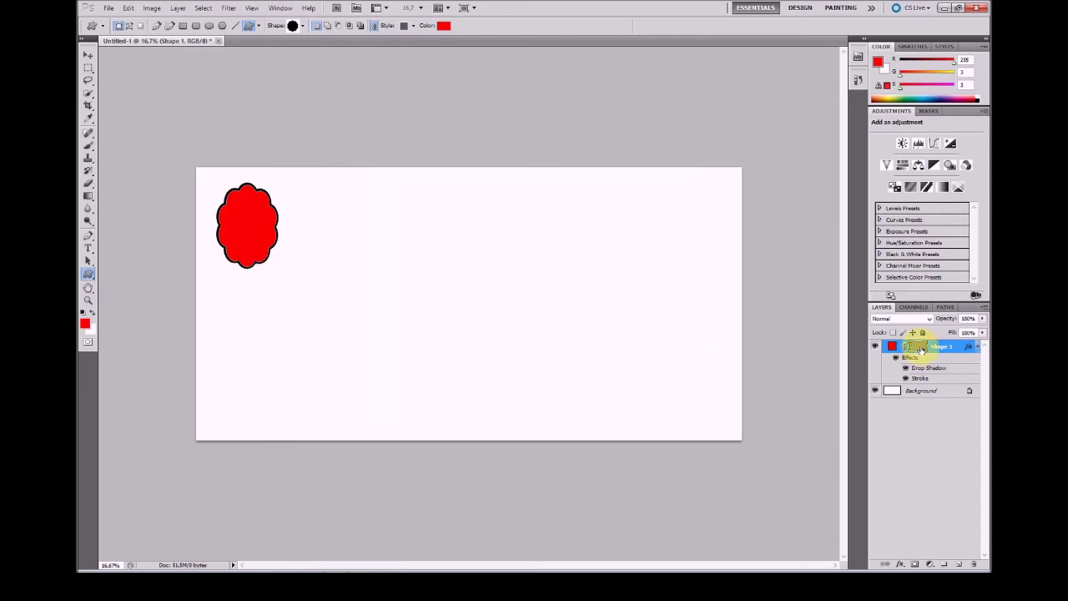
pyautogui.moveTo(317, 565)
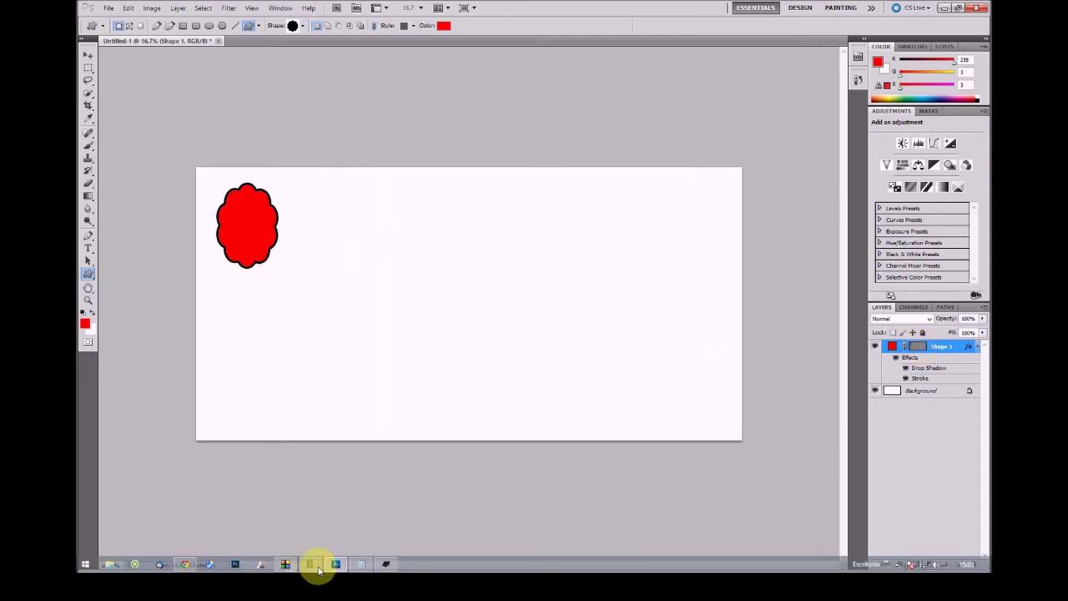
pyautogui.click(384, 566)
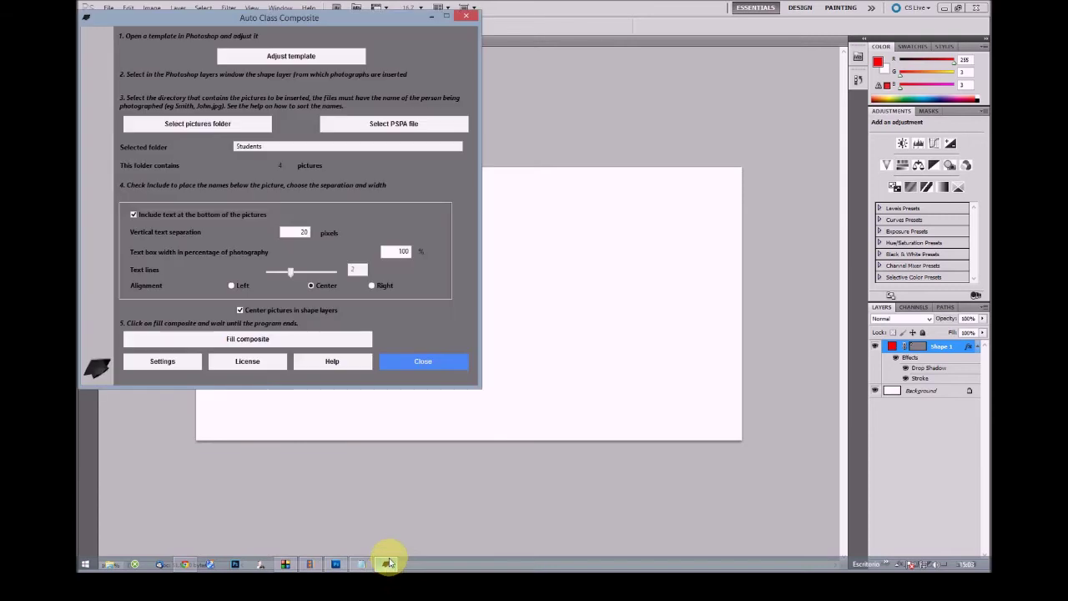
# Generate shape layers from the scalloped shape as 2 rows of 4 photos each
pyautogui.moveTo(295, 21); pyautogui.dragTo(548, 256)
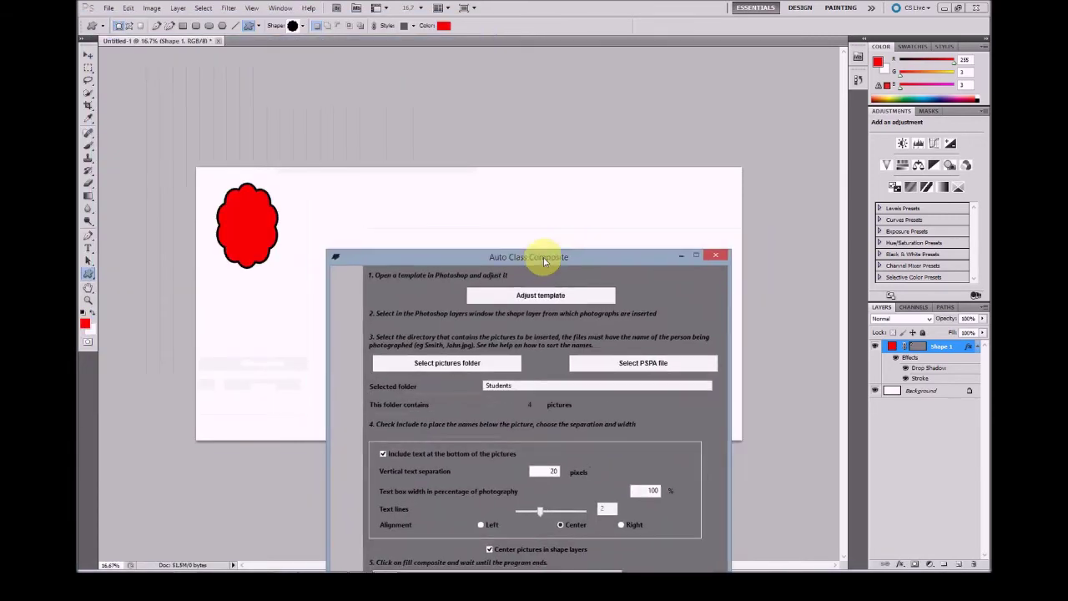
pyautogui.click(529, 292)
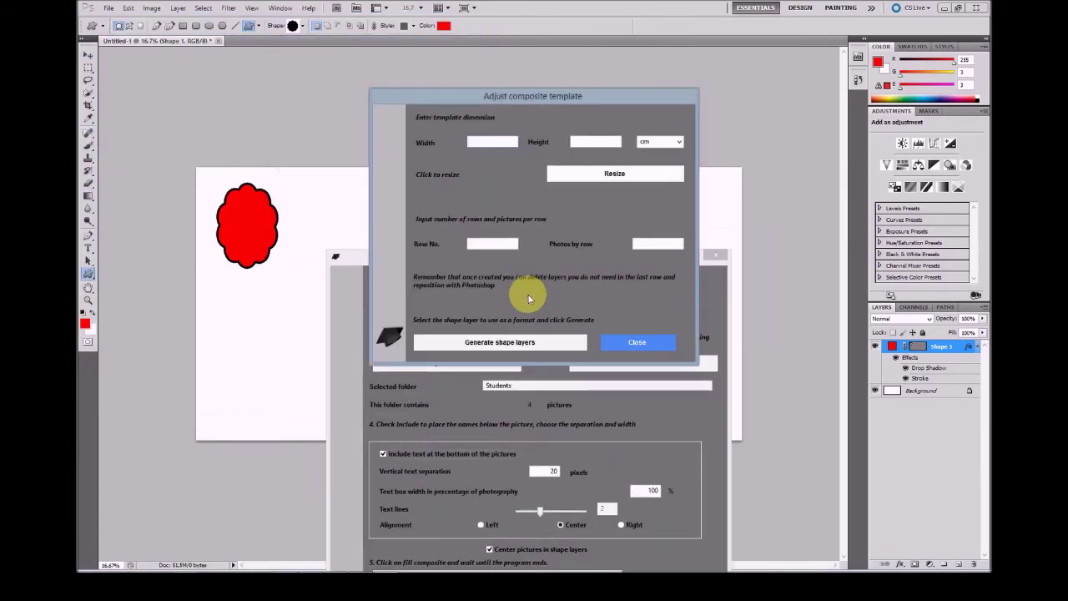
pyautogui.click(489, 243)
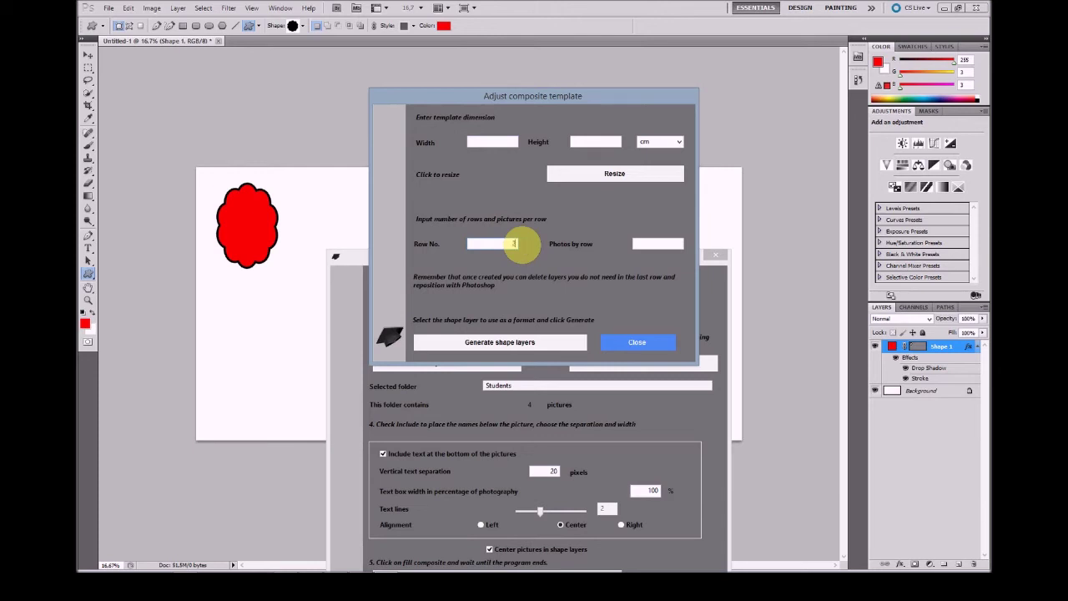
pyautogui.write('2')
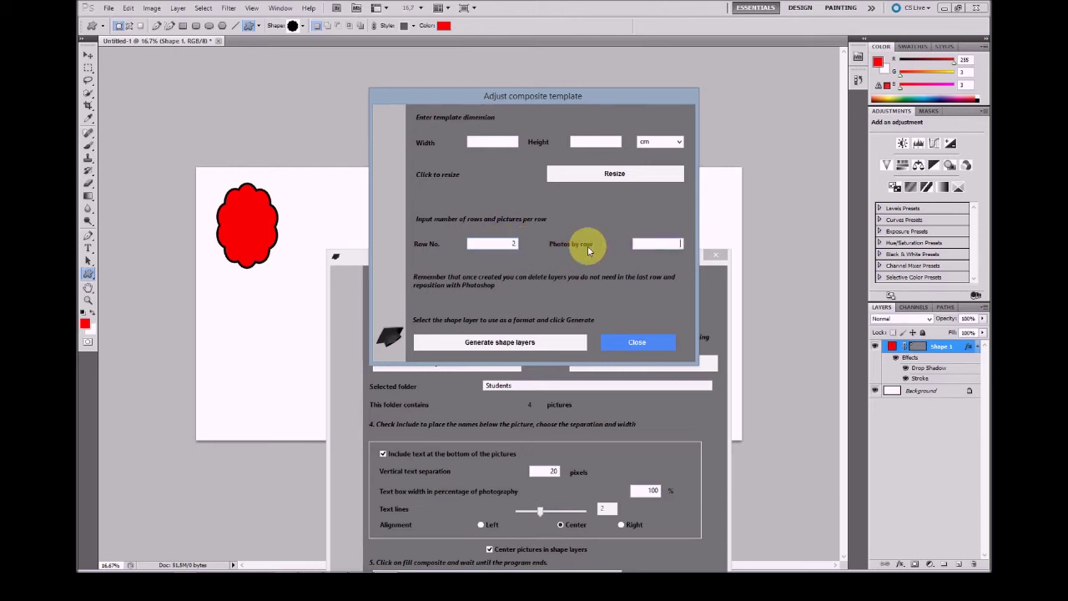
pyautogui.click(658, 248)
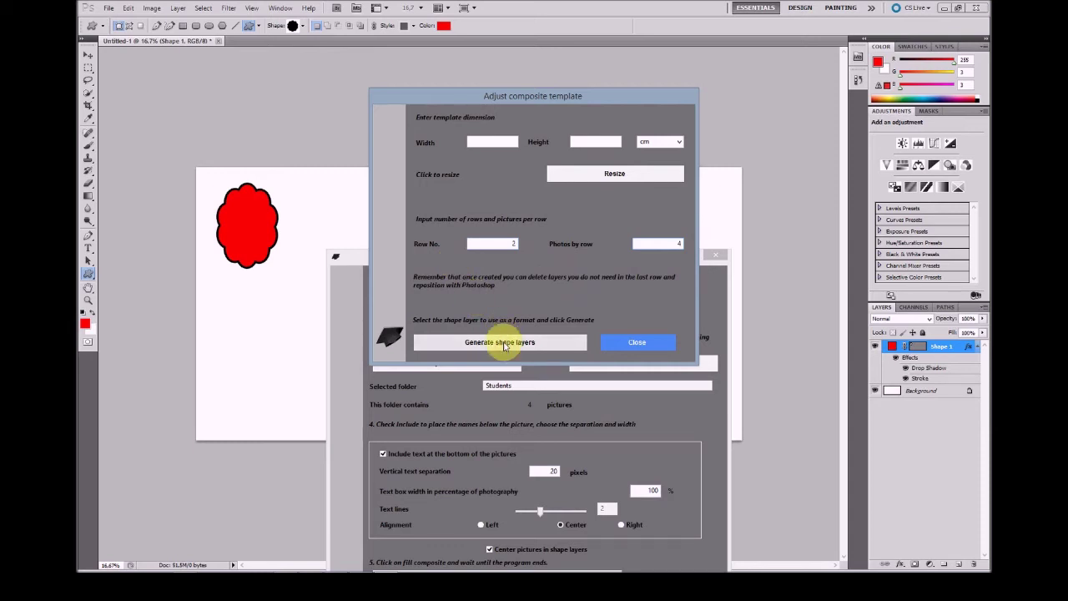
pyautogui.click(501, 342)
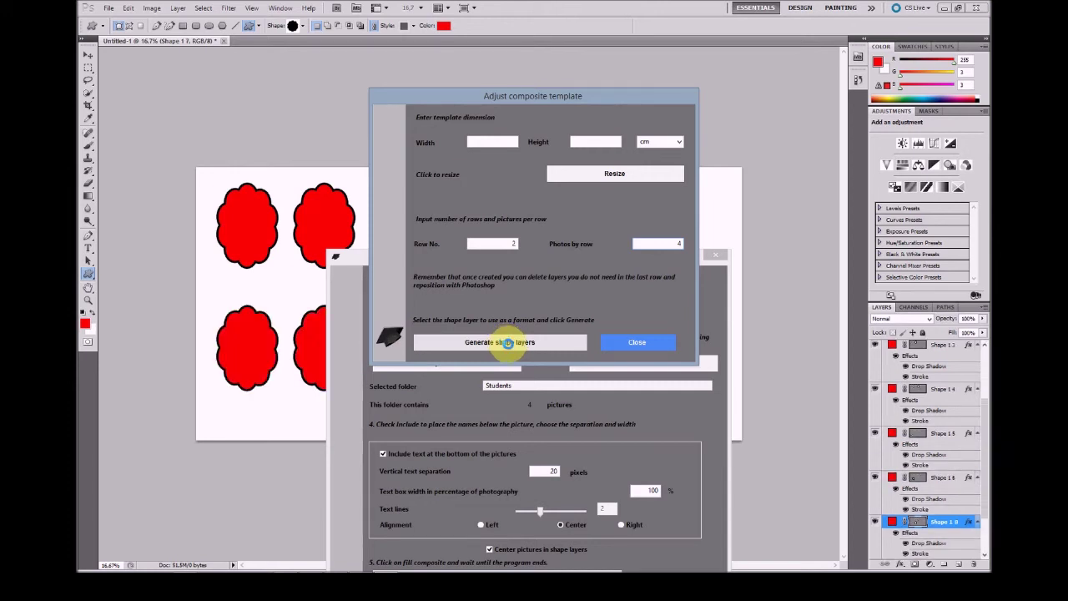
pyautogui.click(636, 247)
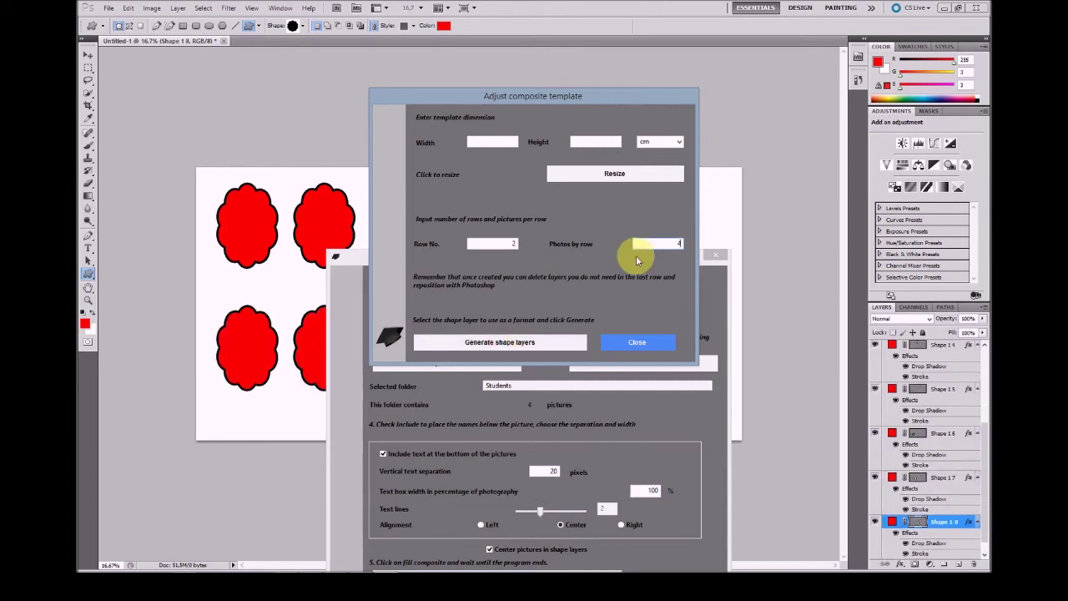
pyautogui.click(639, 342)
# Select all eight red shapes and scale them down to about 96%
pyautogui.moveTo(505, 255); pyautogui.dragTo(474, 388)
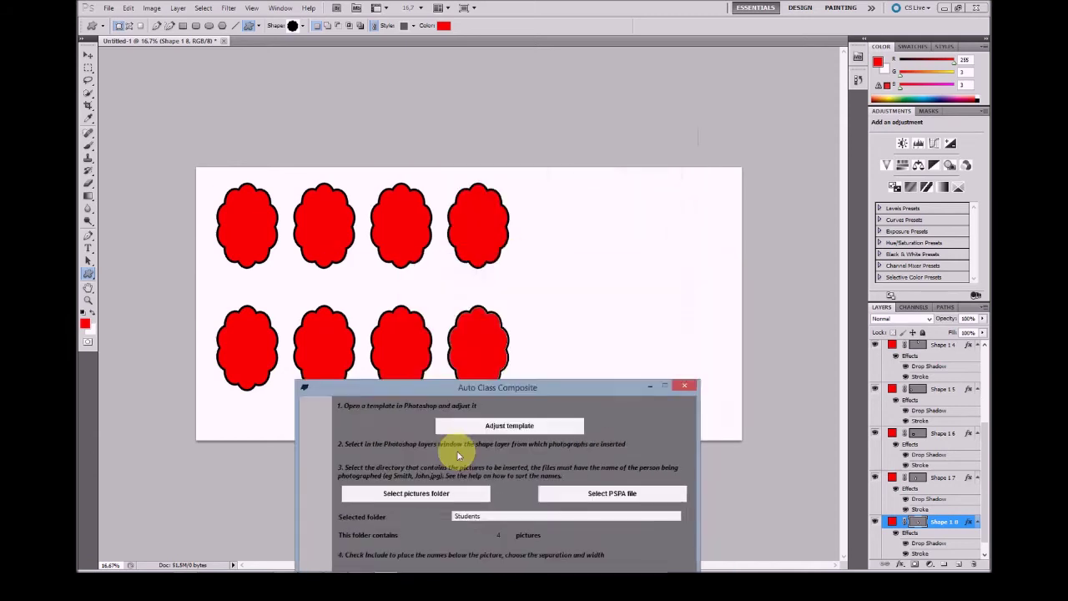
pyautogui.moveTo(458, 455); pyautogui.dragTo(453, 470)
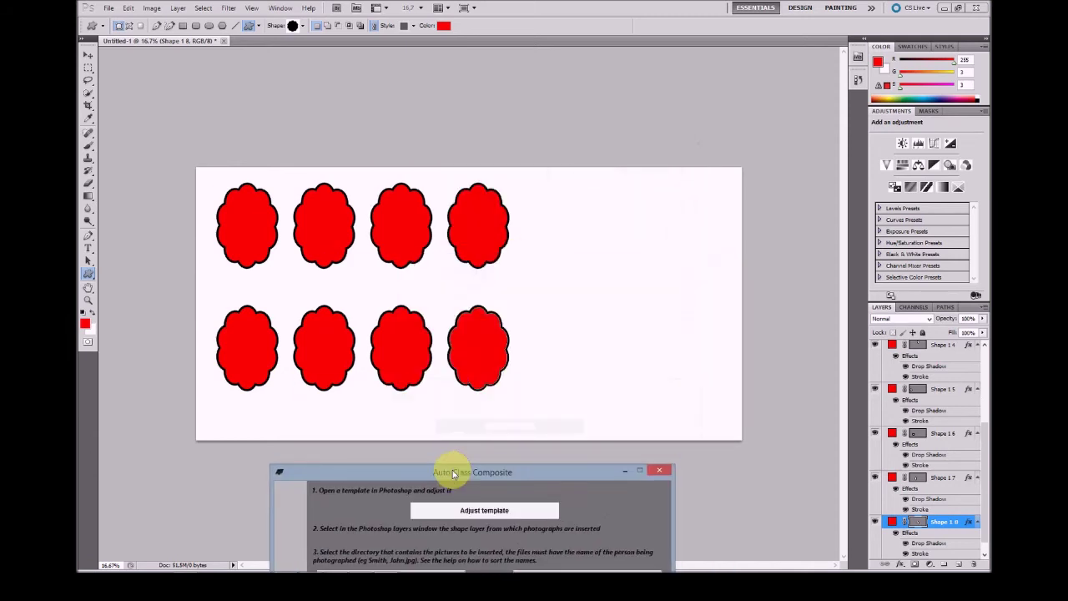
pyautogui.click(88, 60)
pyautogui.click(89, 55)
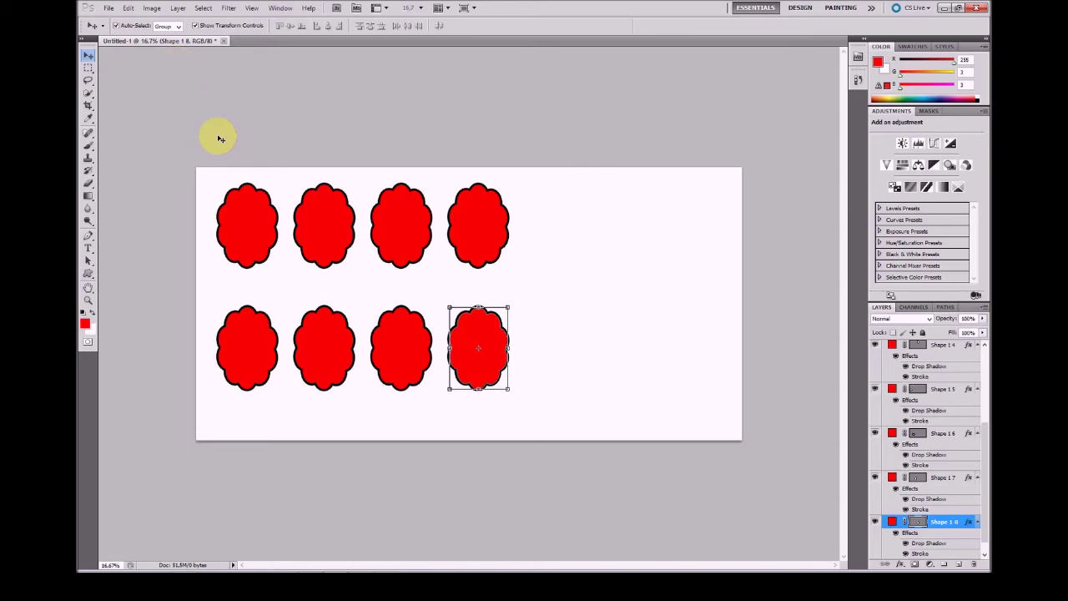
pyautogui.moveTo(208, 176); pyautogui.dragTo(568, 372)
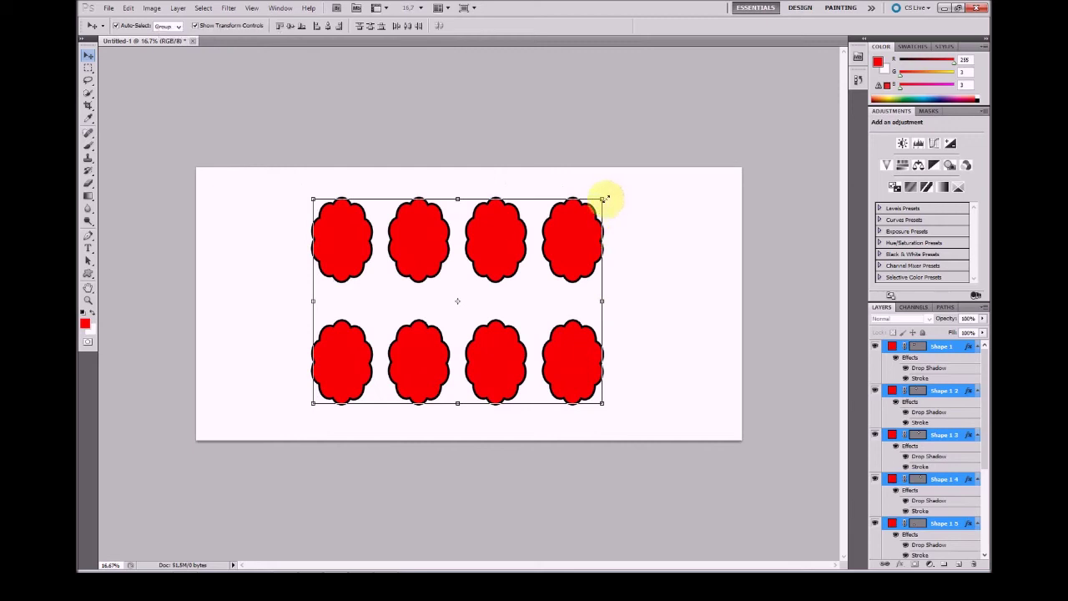
pyautogui.moveTo(603, 199)
pyautogui.mouseDown()
pyautogui.moveTo(579, 208)
pyautogui.moveTo(614, 188)
pyautogui.mouseUp()
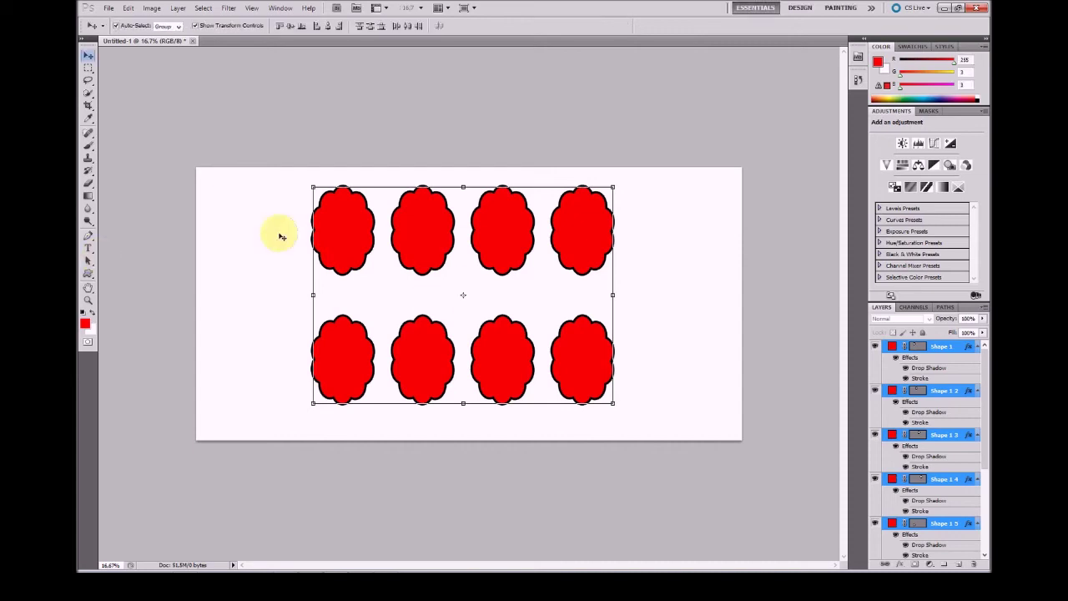
pyautogui.press('Return')
pyautogui.click(665, 318)
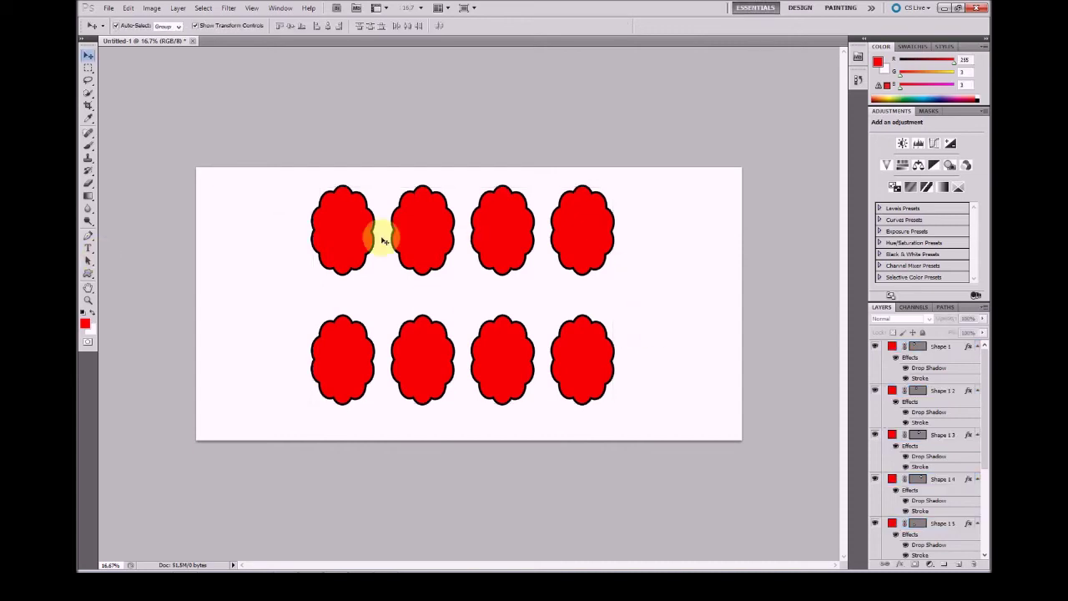
# Select the top-left red shape with the Move tool and bring Auto Class Composite back up
pyautogui.click(939, 347)
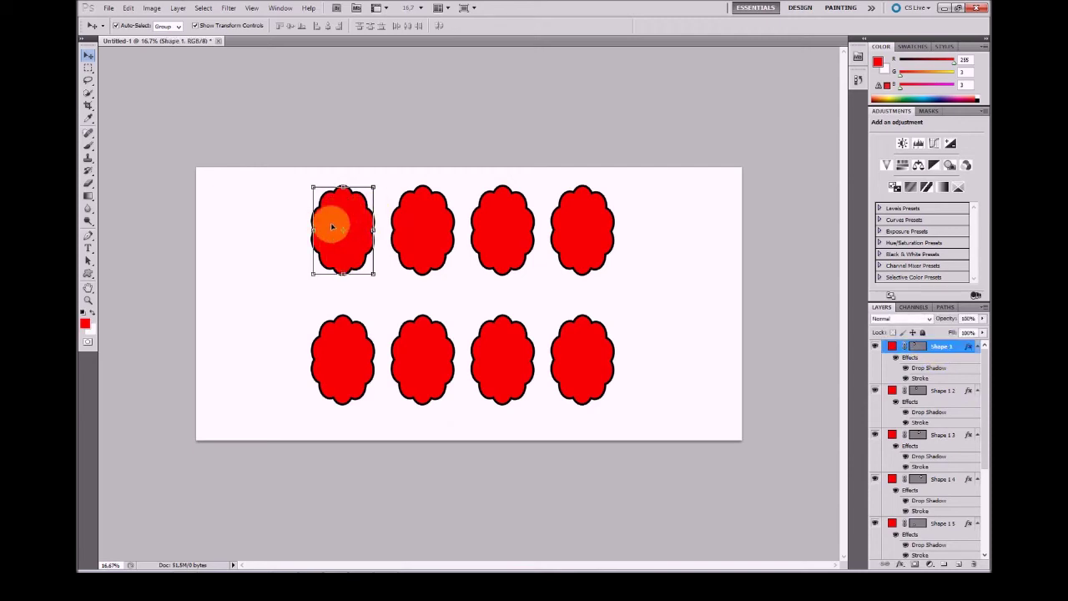
pyautogui.click(348, 352)
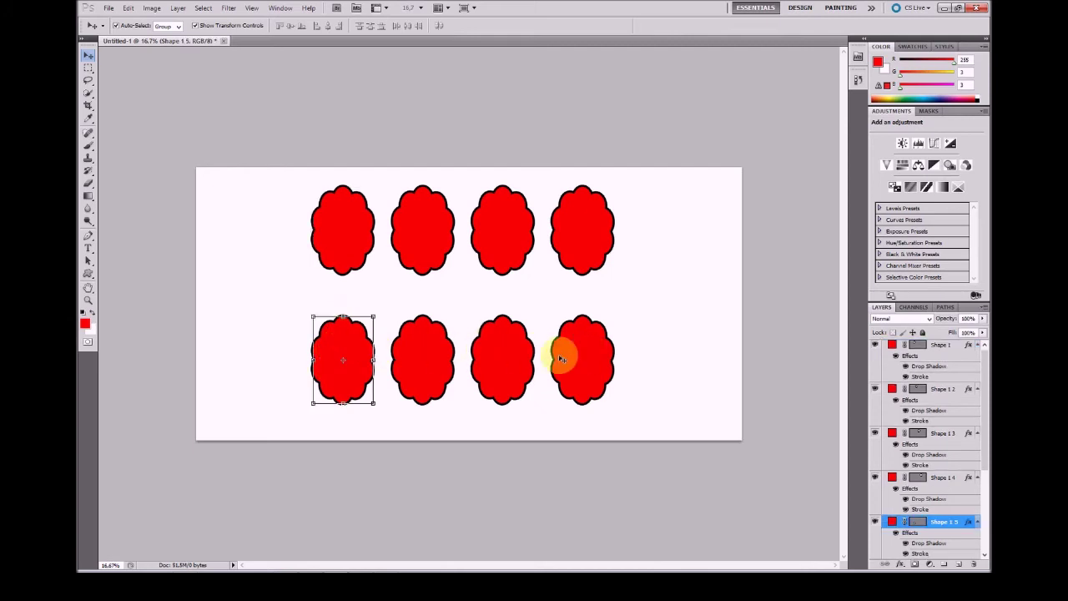
pyautogui.click(342, 227)
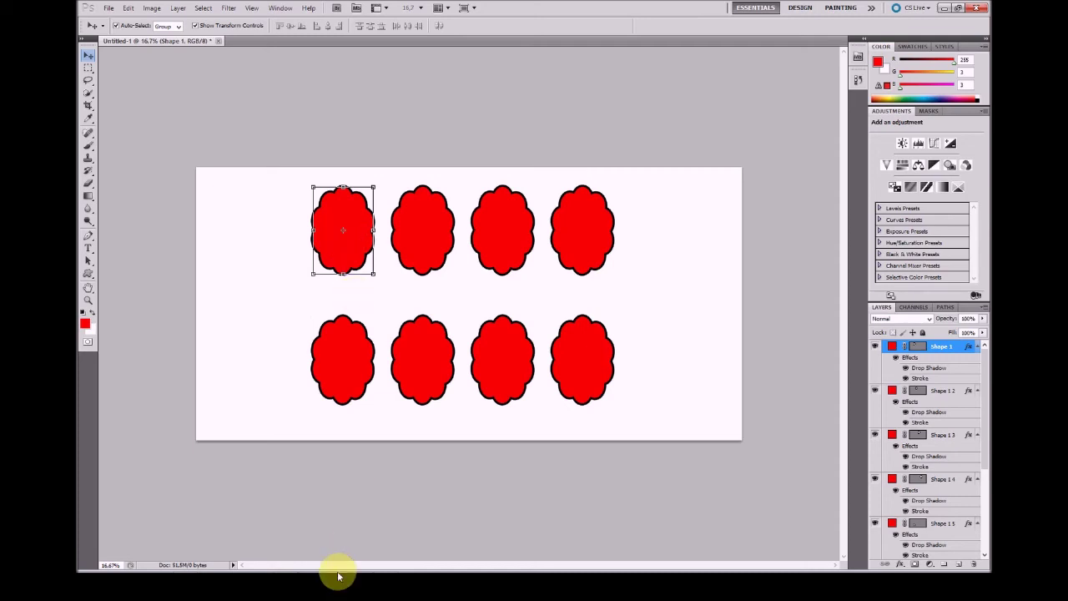
pyautogui.moveTo(336, 564)
pyautogui.click(387, 564)
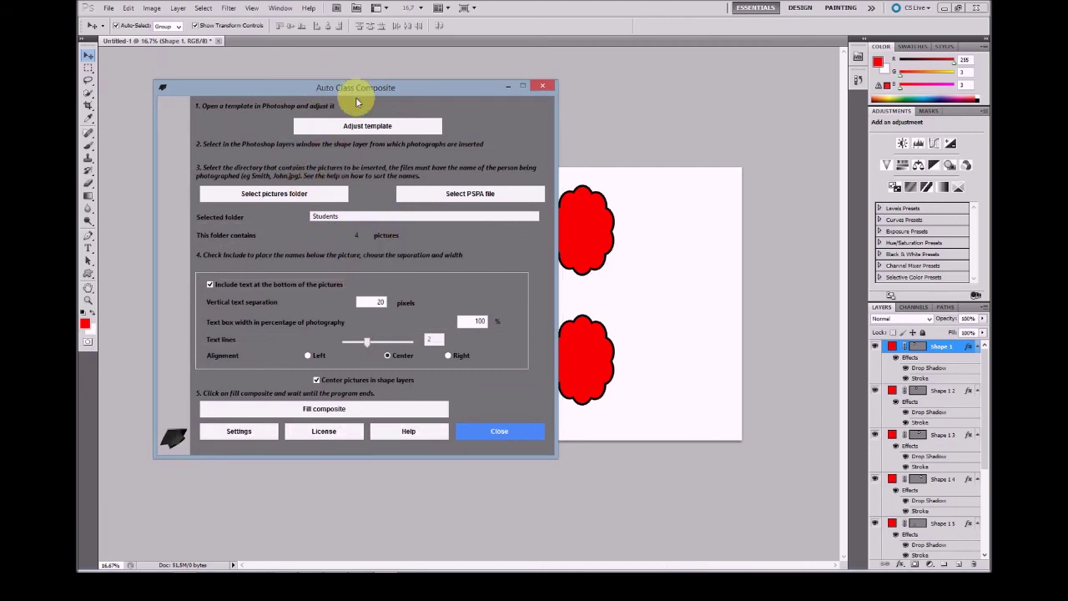
# Fill the top-row frames with the Students folder photos and name captions
pyautogui.moveTo(353, 86); pyautogui.dragTo(337, 135)
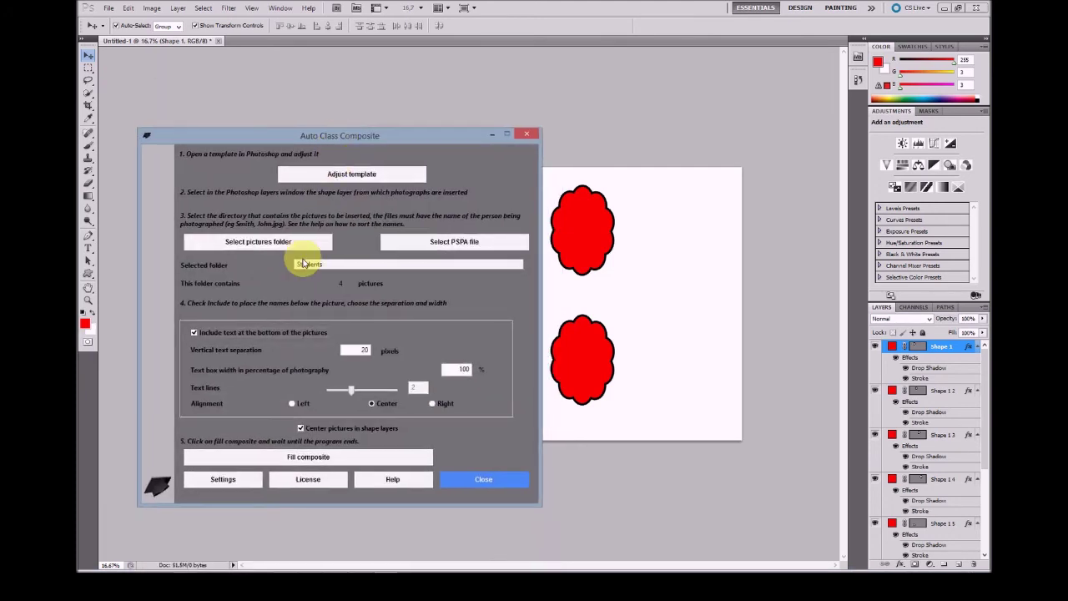
pyautogui.click(300, 458)
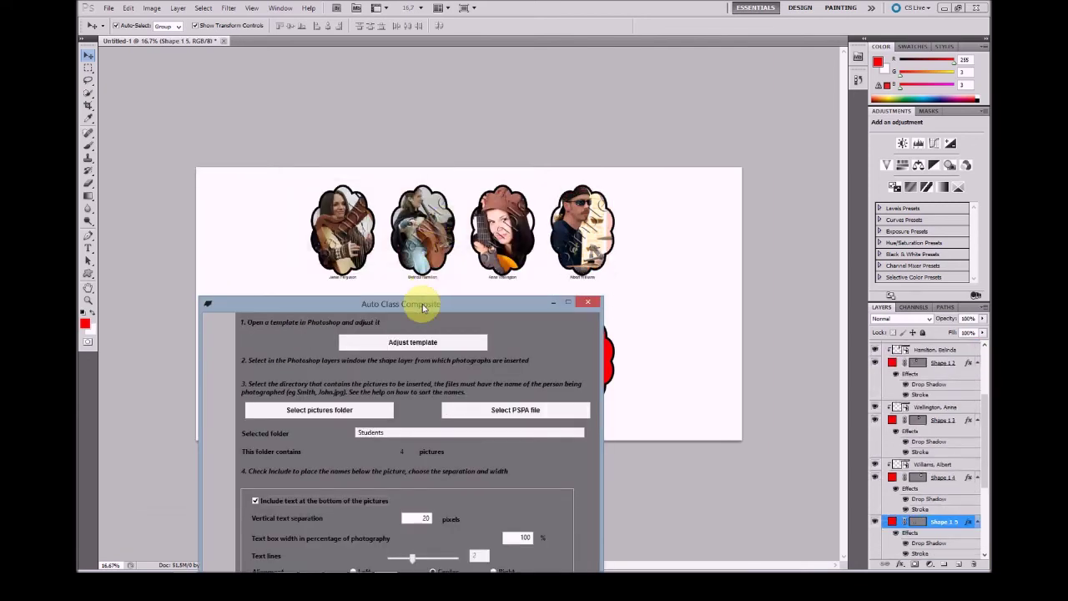
pyautogui.moveTo(423, 307); pyautogui.dragTo(473, 414)
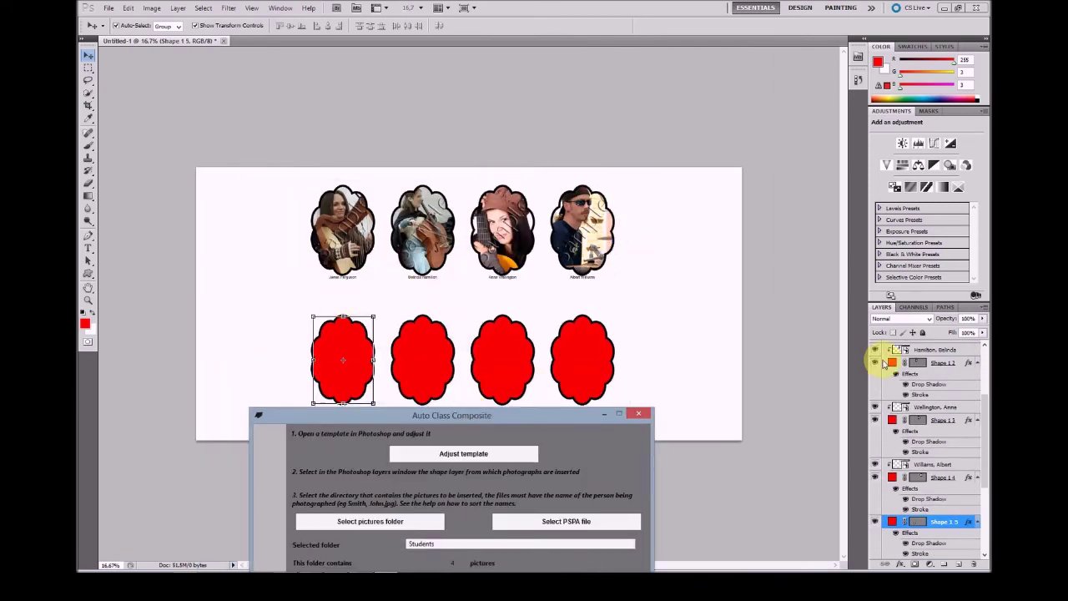
# Select the four name caption layers and set their font size to 18 pt
pyautogui.moveTo(980, 422); pyautogui.dragTo(988, 360)
pyautogui.click(923, 351)
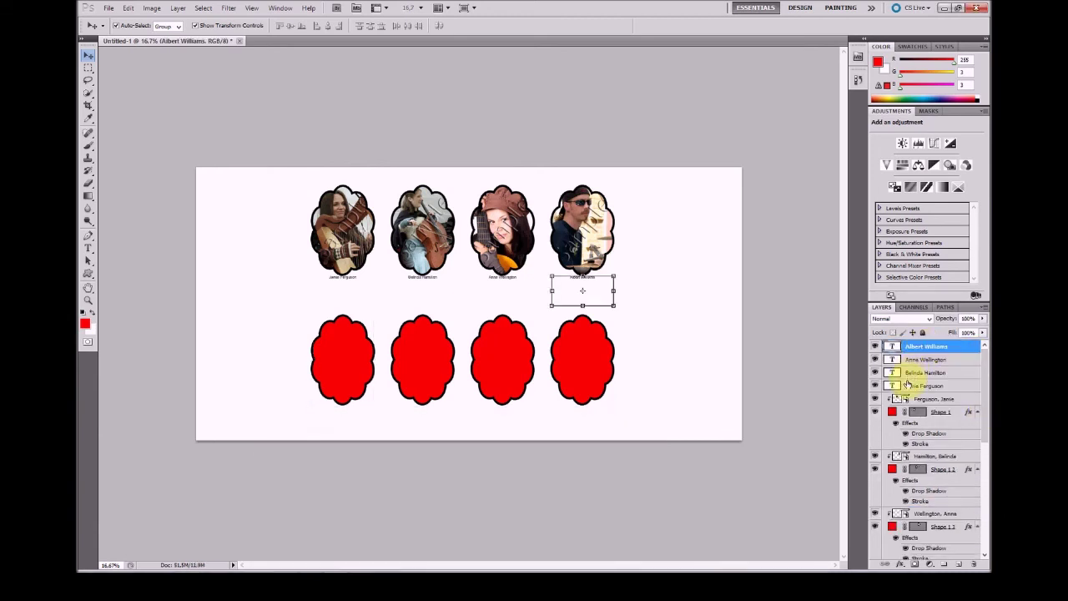
pyautogui.keyDown('shift'); pyautogui.click(910, 385); pyautogui.keyUp('shift')
pyautogui.click(88, 248)
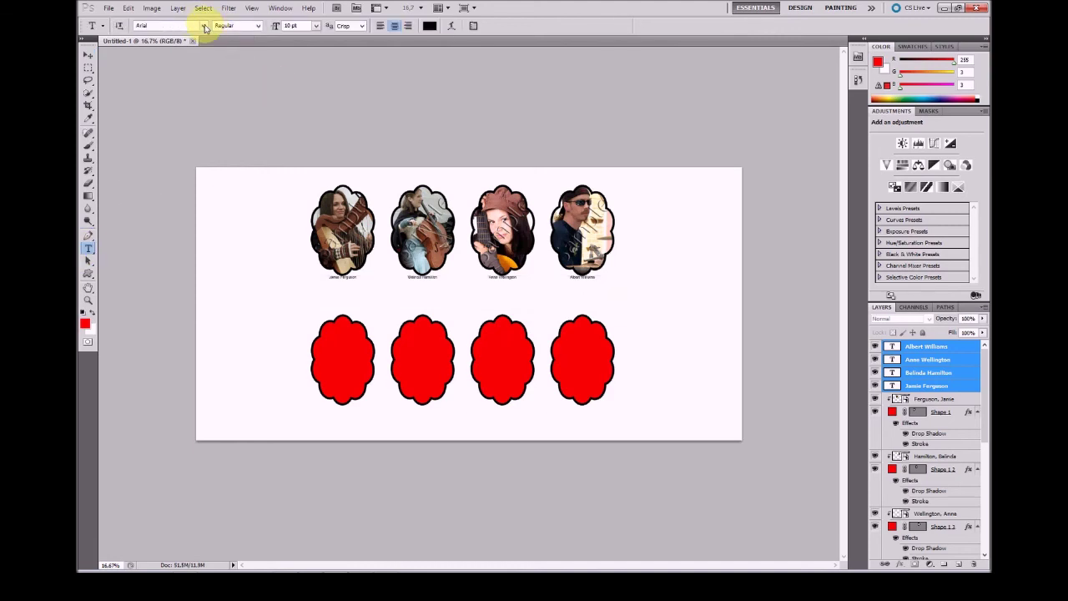
pyautogui.click(317, 26)
pyautogui.click(312, 138)
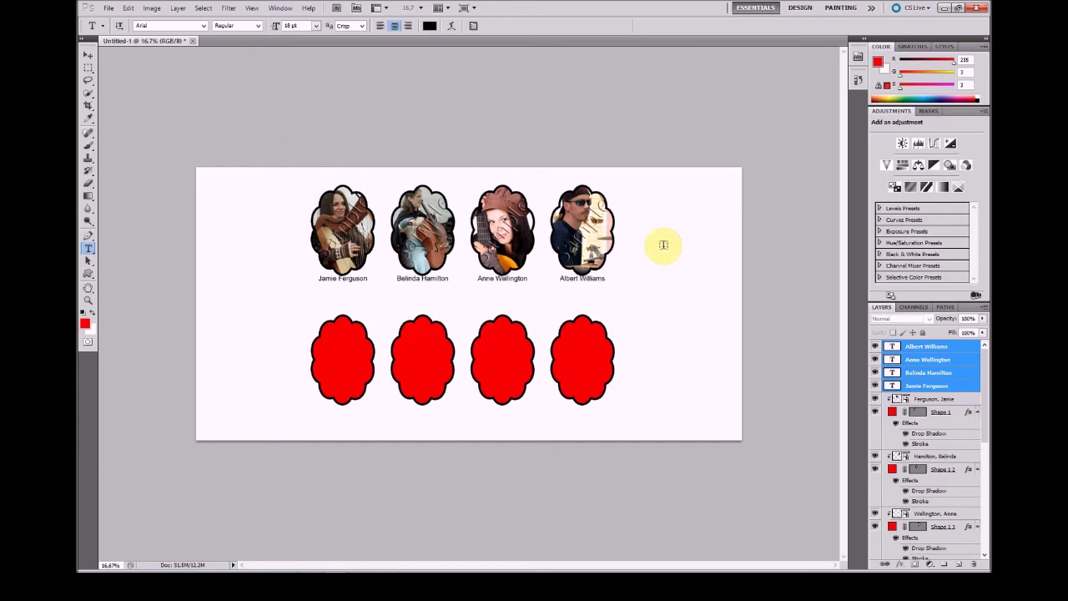
pyautogui.click(87, 54)
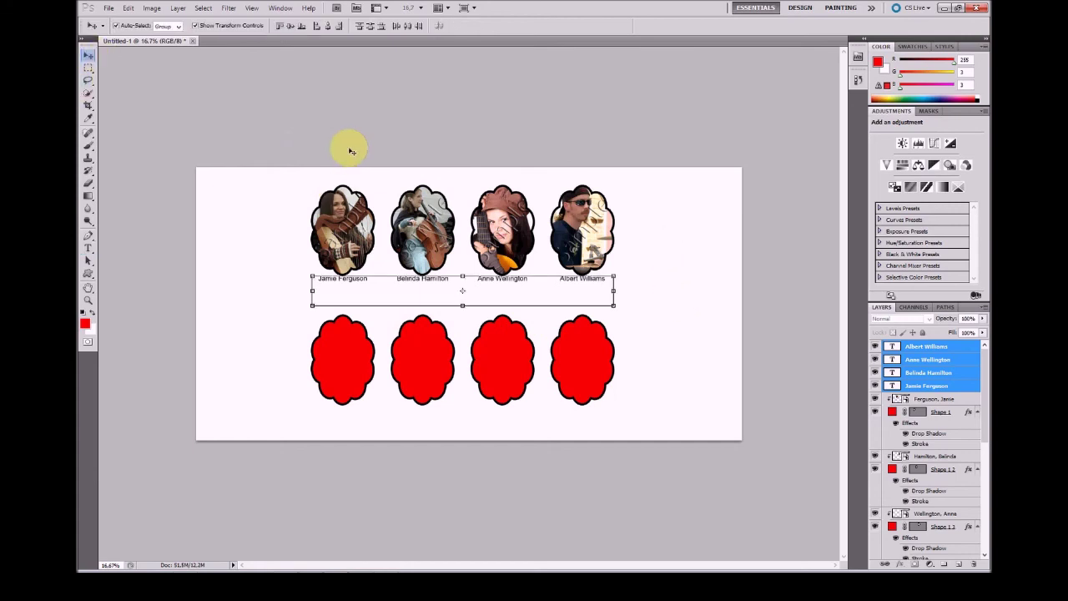
# Zoom in and nudge the four name caption layers down with the Down arrow
pyautogui.hotkey('ctrl', '+')
pyautogui.hotkey('ctrl', '+')
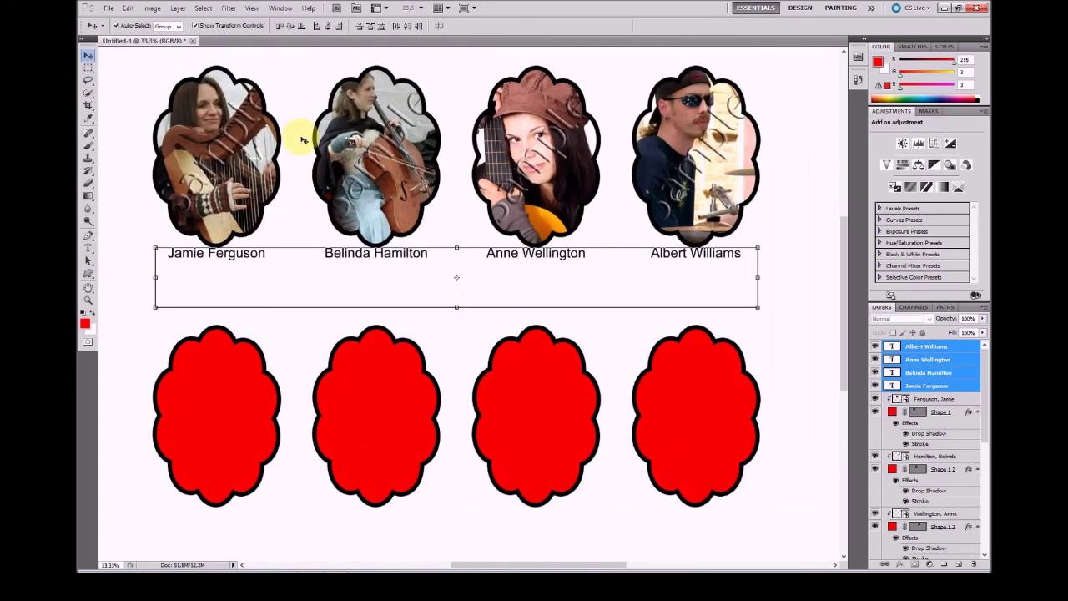
pyautogui.click(293, 95)
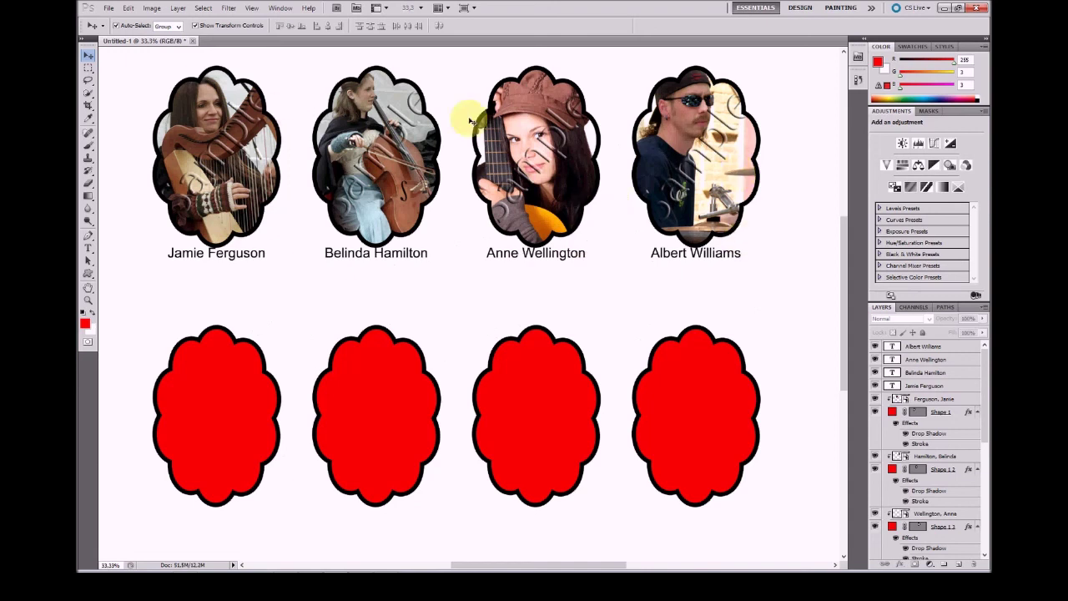
pyautogui.click(925, 348)
pyautogui.keyDown('shift'); pyautogui.click(913, 386); pyautogui.keyUp('shift')
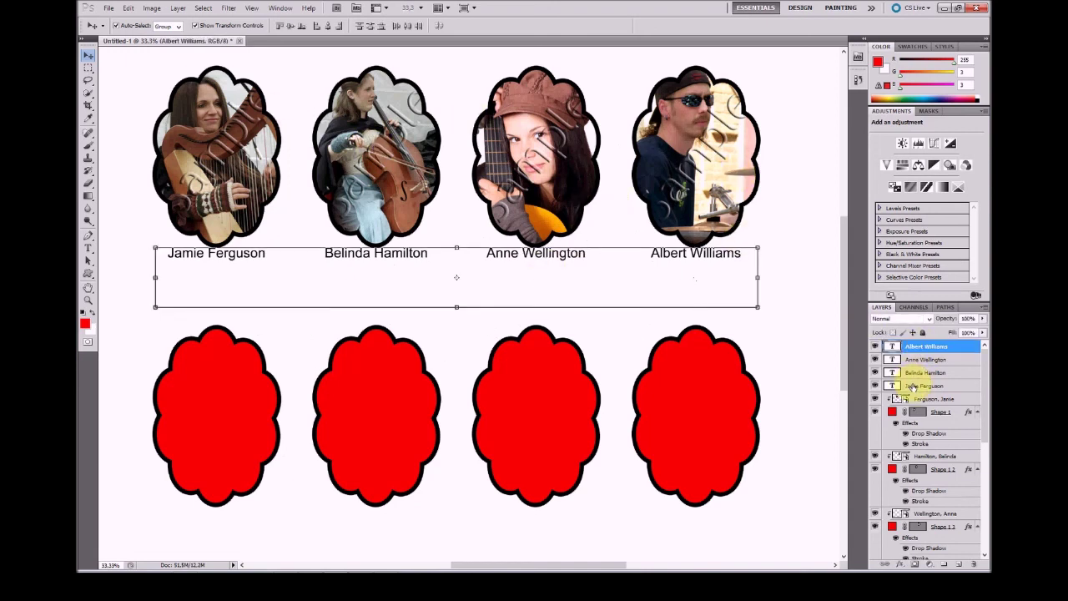
pyautogui.press('Down')
pyautogui.press('Down')
pyautogui.press('Down')
pyautogui.press('Down')
pyautogui.press('Down')
pyautogui.press('Down')
pyautogui.press('Down')
pyautogui.press('Down')
pyautogui.press('Down')
pyautogui.press('Down')
pyautogui.press('Down')
pyautogui.press('Down')
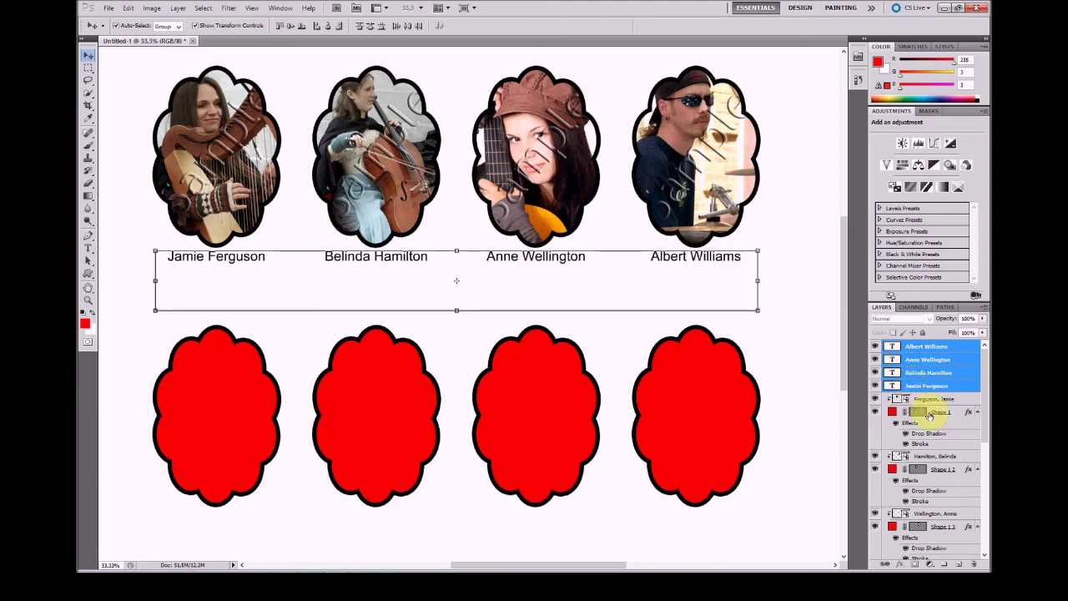
pyautogui.click(930, 410)
pyautogui.keyDown('shift'); pyautogui.click(929, 399); pyautogui.keyUp('shift')
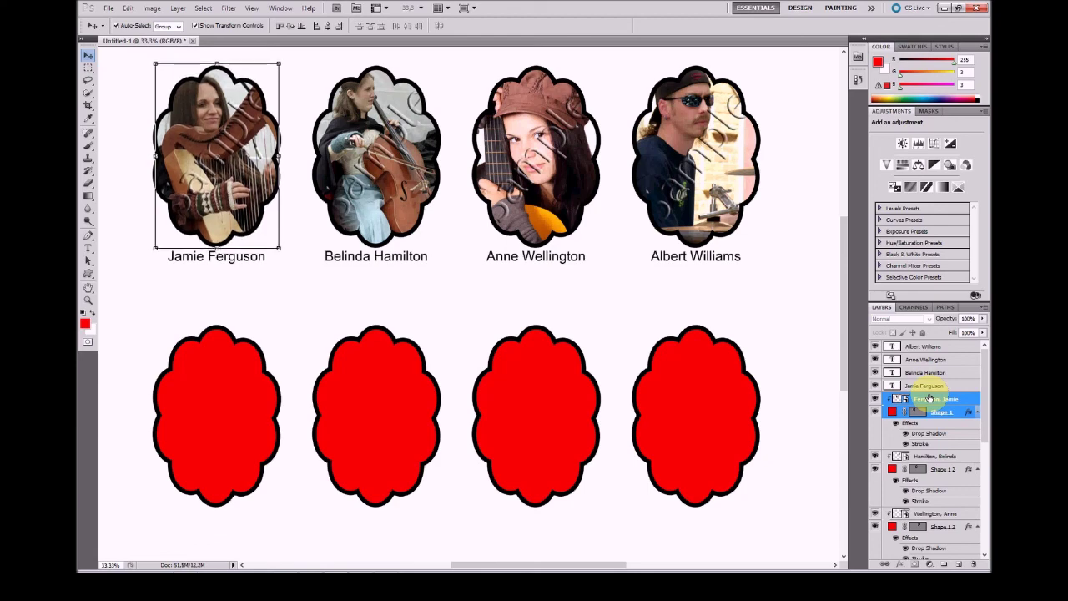
# Raise the second and third bottom-row red shapes about 22–23 px
pyautogui.click(389, 399)
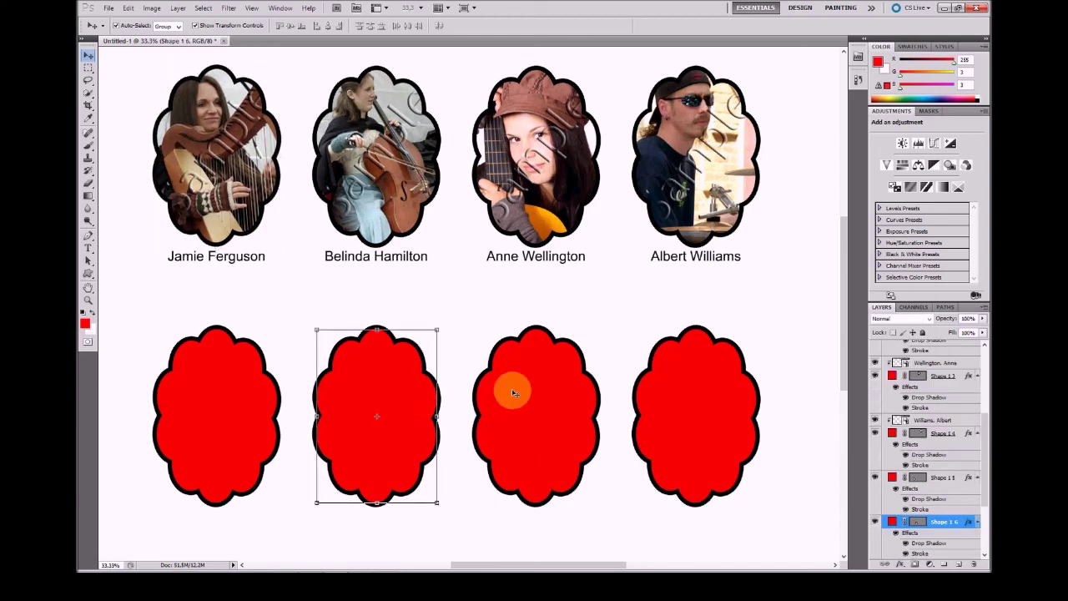
pyautogui.hotkey('ctrl', '-')
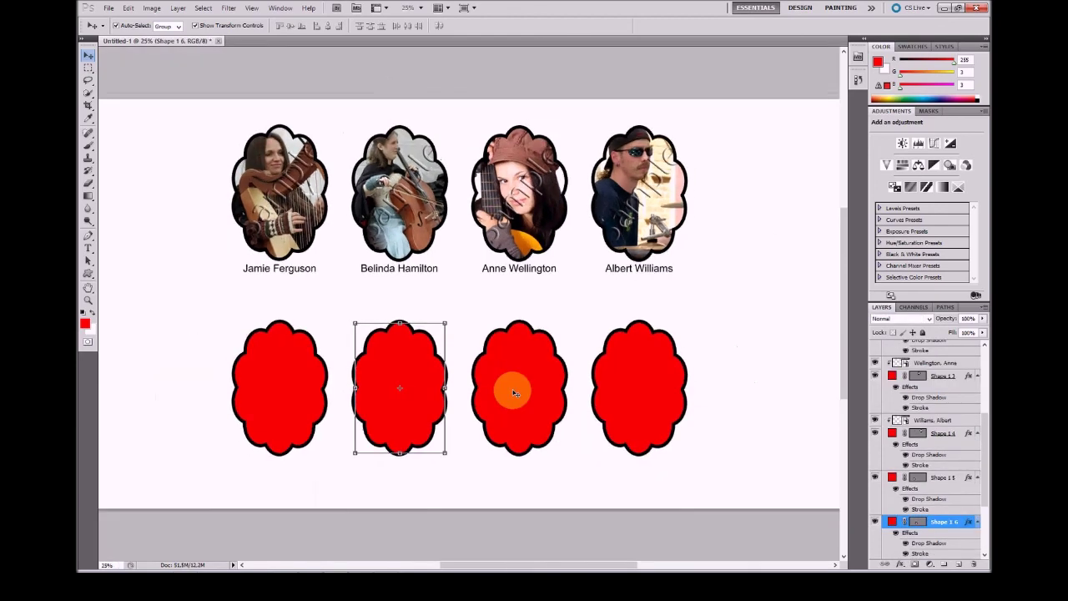
pyautogui.hotkey('ctrl', '-')
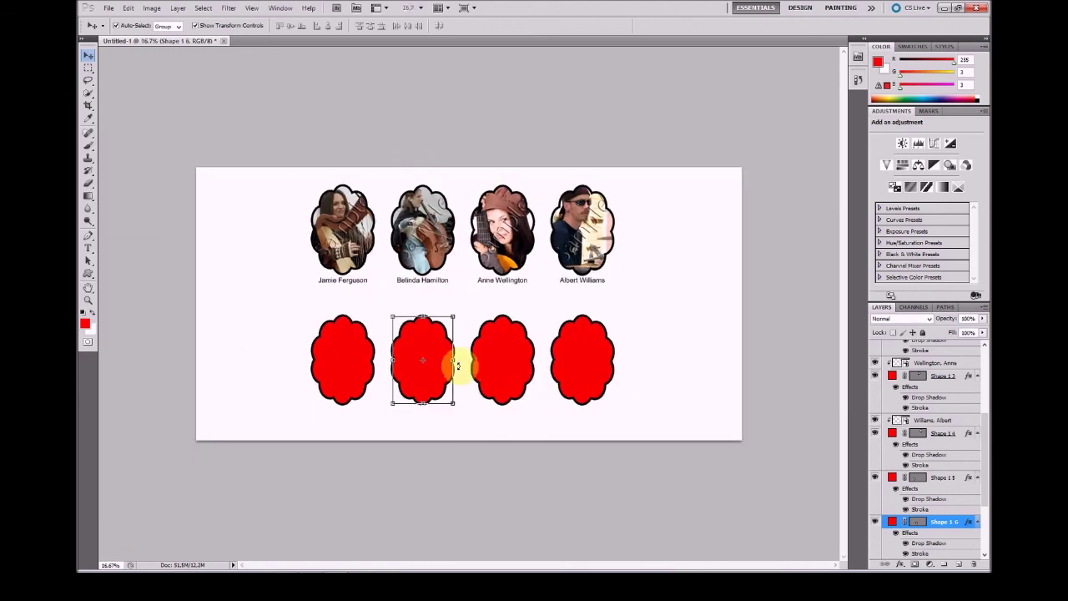
pyautogui.moveTo(429, 350); pyautogui.dragTo(423, 331)
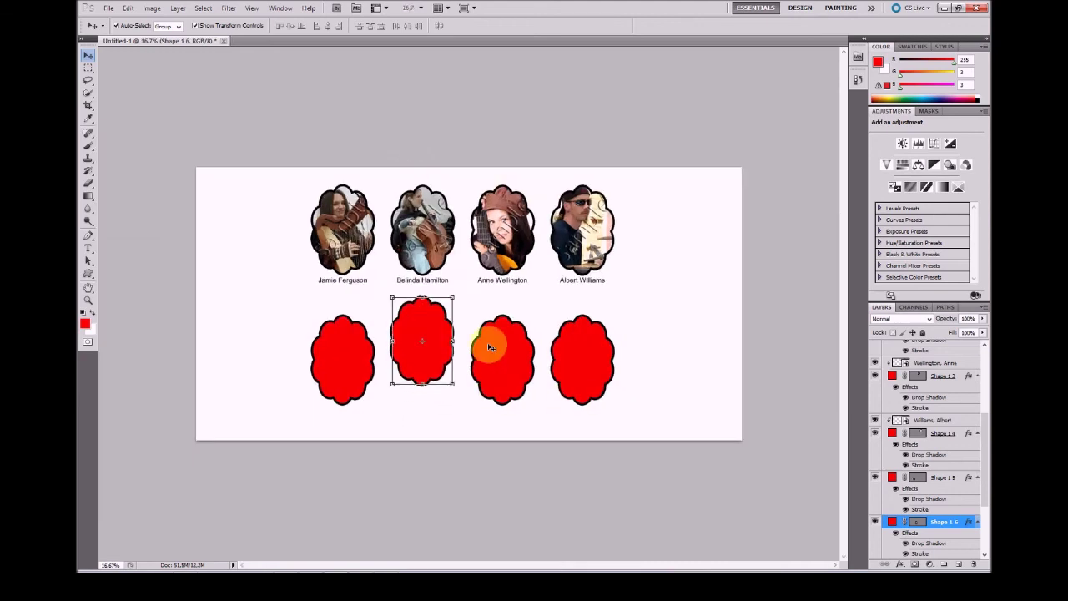
pyautogui.moveTo(505, 349); pyautogui.dragTo(505, 330)
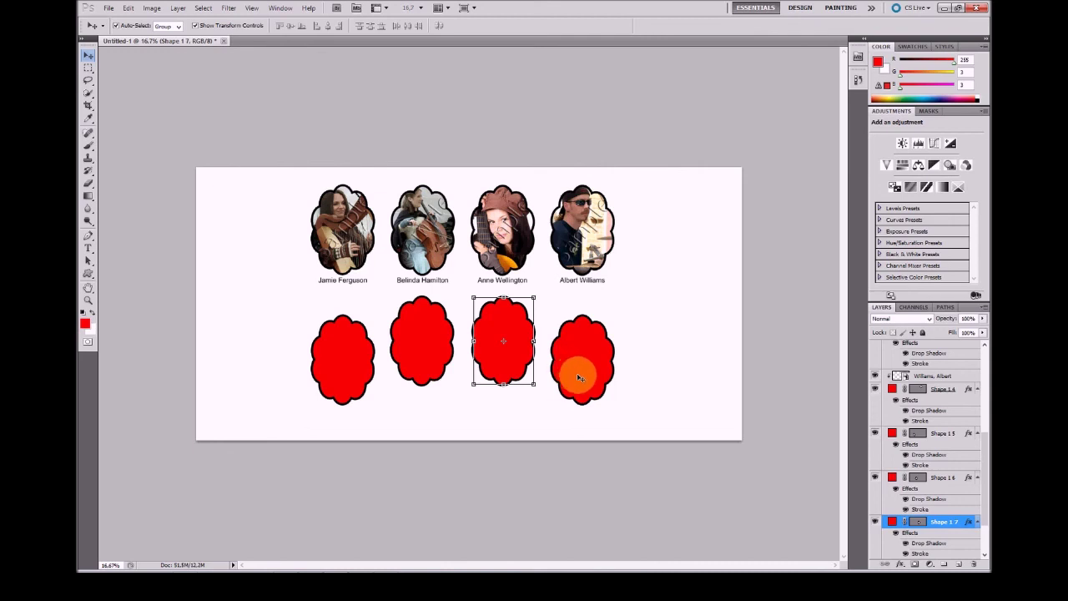
pyautogui.moveTo(580, 378); pyautogui.dragTo(578, 374)
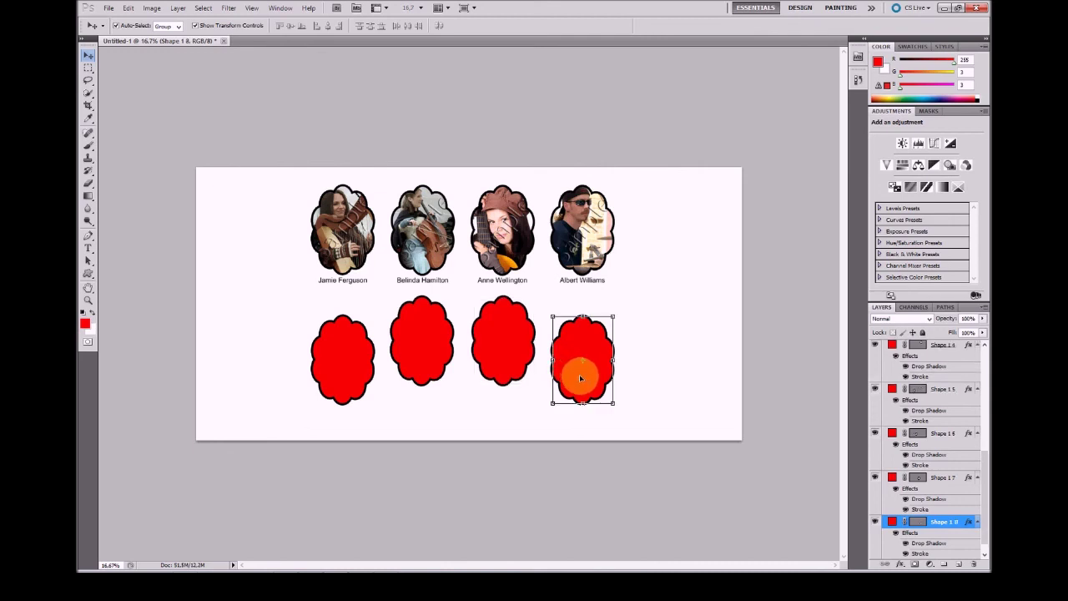